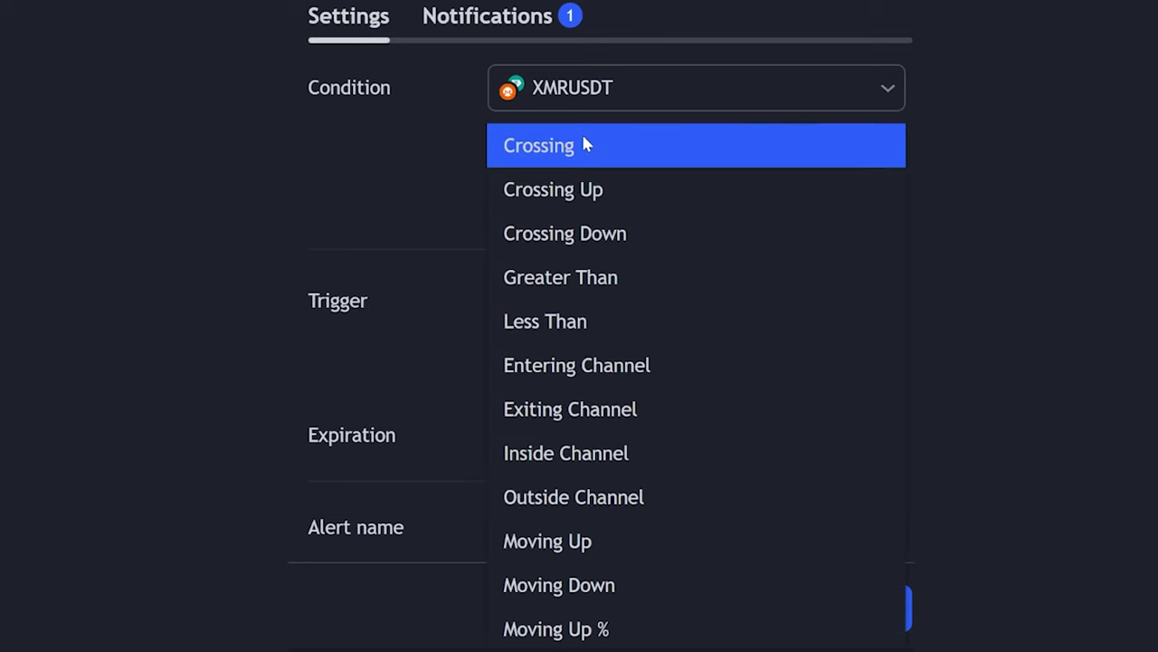
Set the XMRUSDT alert condition to Crossing Down.
left_click(603, 240)
left_click(593, 204)
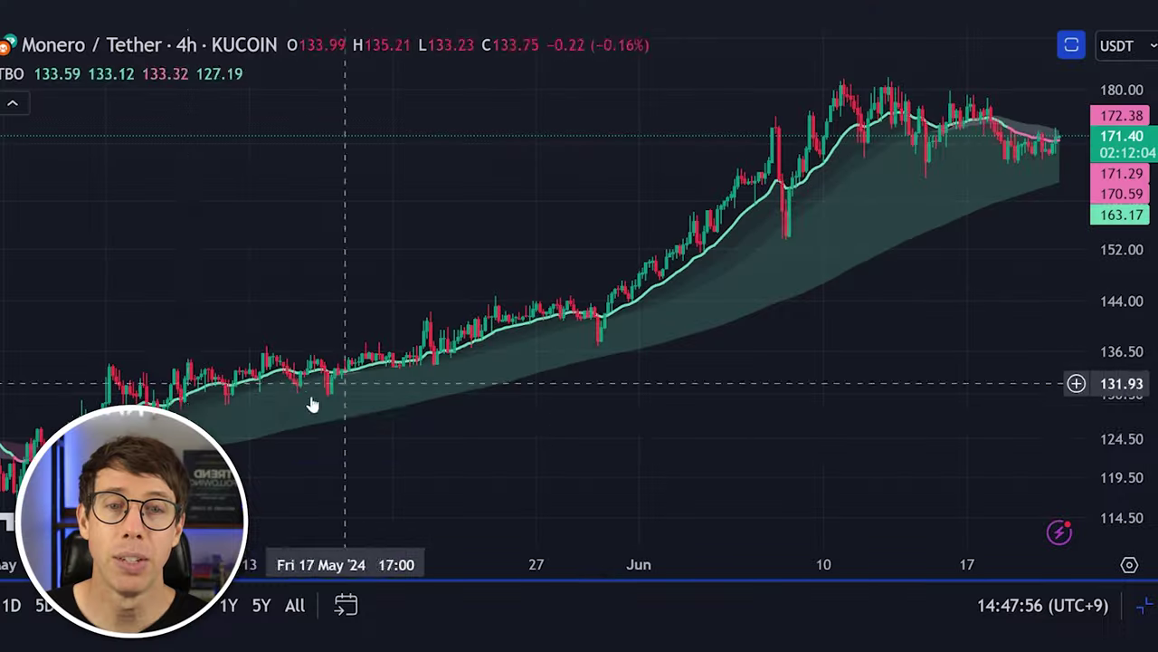
Measure the price rises from the TBO line to the following highs for three consecutive bounces on the Monero 4h chart.
scroll(102, 397, "up", 10)
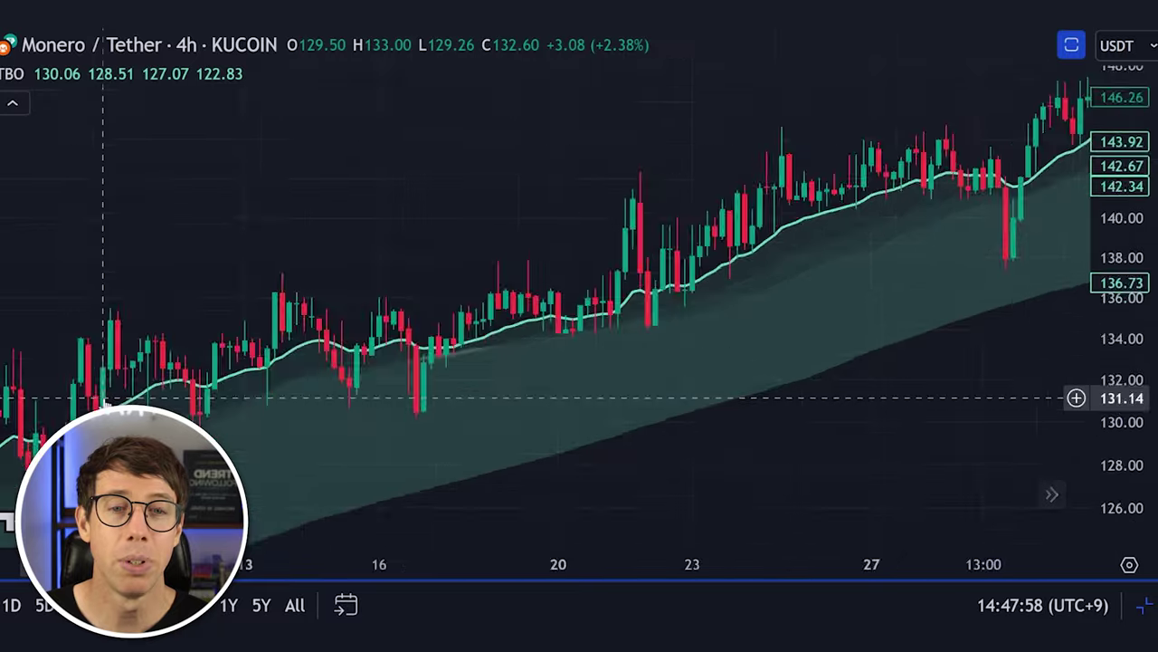
left_click_drag(311, 242, 711, 189)
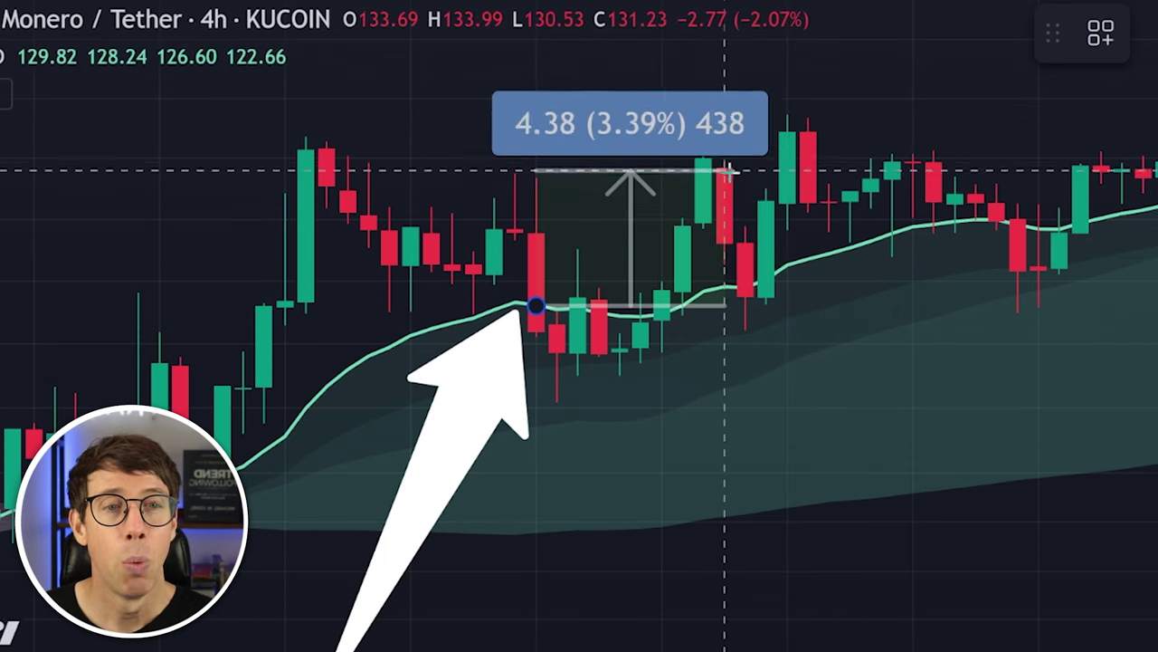
left_click_drag(823, 130, 712, 132)
scroll(724, 137, "right", 3)
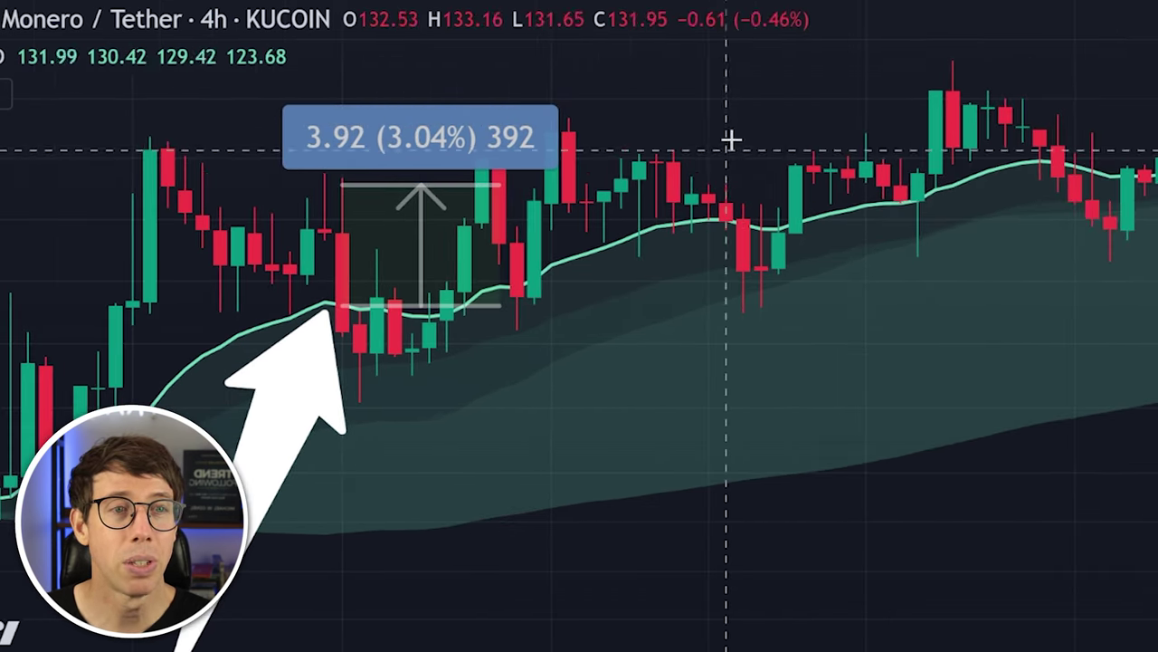
left_click(502, 290, "shift")
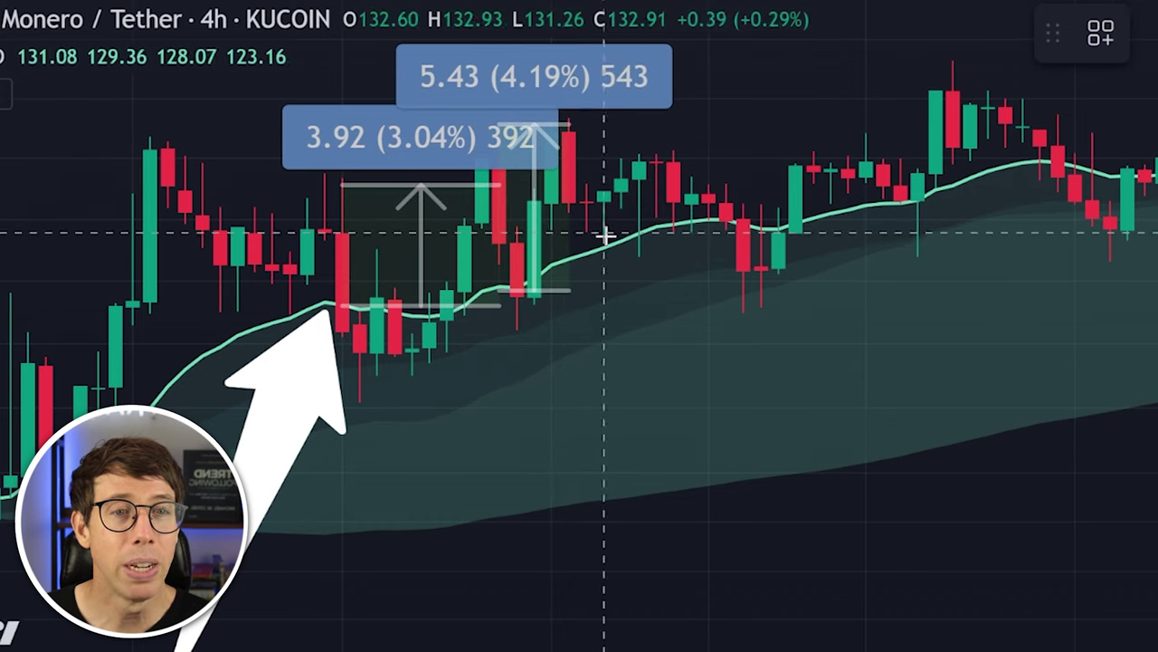
left_click(638, 239, "shift")
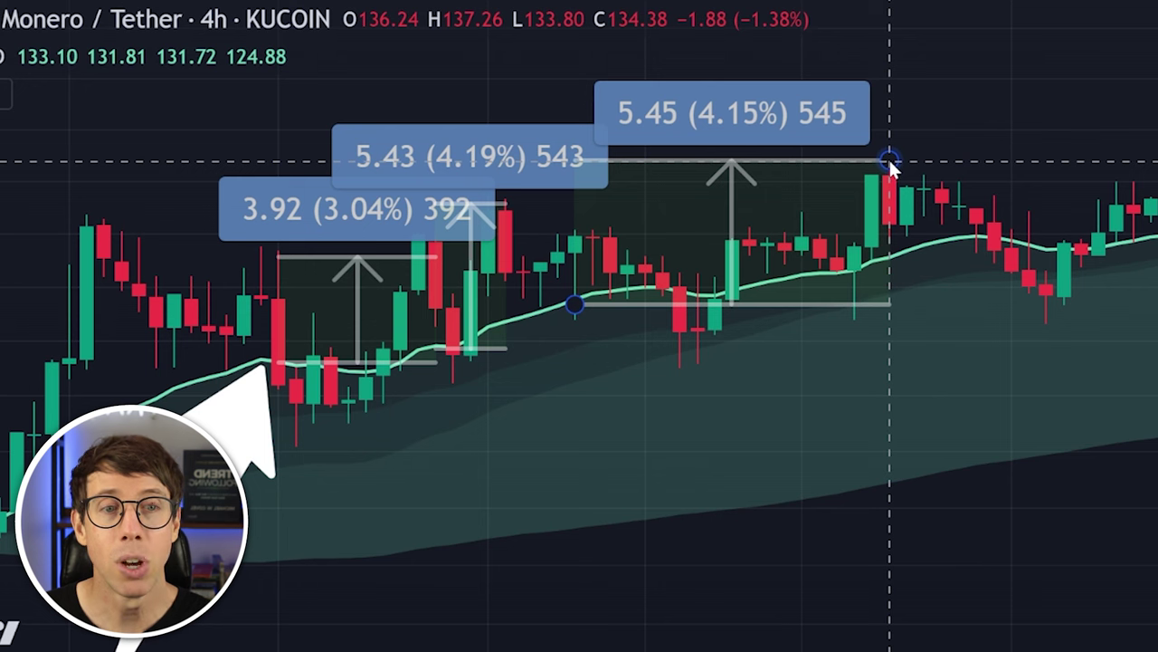
left_click(805, 240)
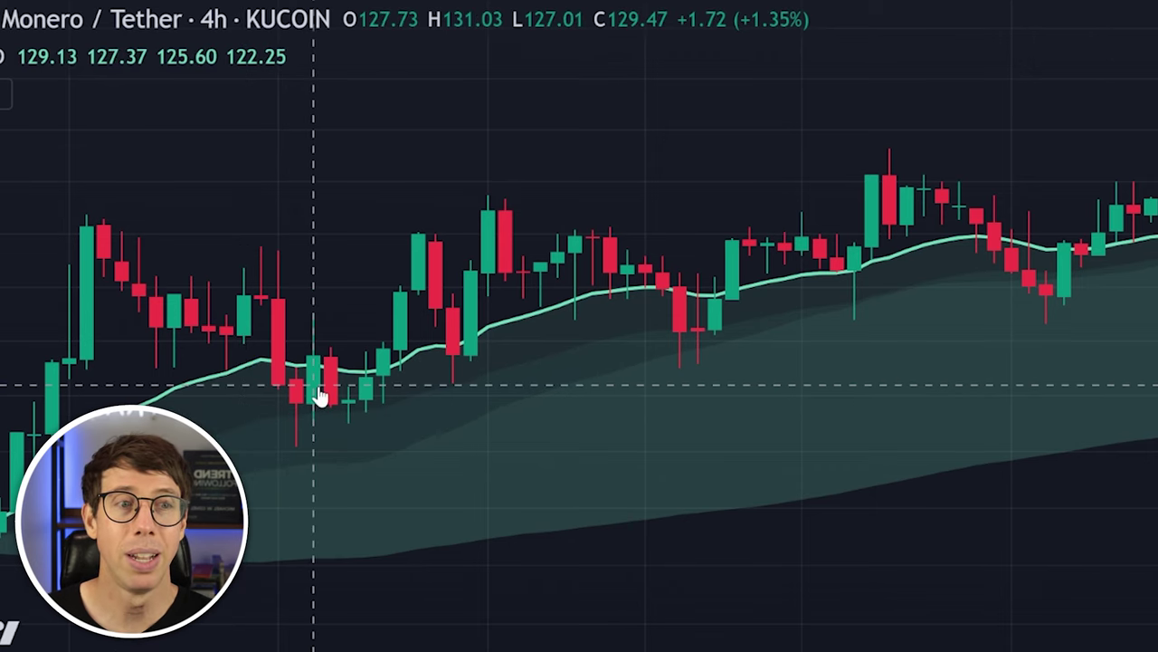
Measure the price drop from the TBO line to the low of the sharp dip just before the uptrend.
scroll(742, 310, "down", 2)
mouse_move(1110, 115)
left_mouse_down()
mouse_move(931, 157)
mouse_move(822, 153)
mouse_move(530, 212)
mouse_move(945, 71)
left_mouse_up()
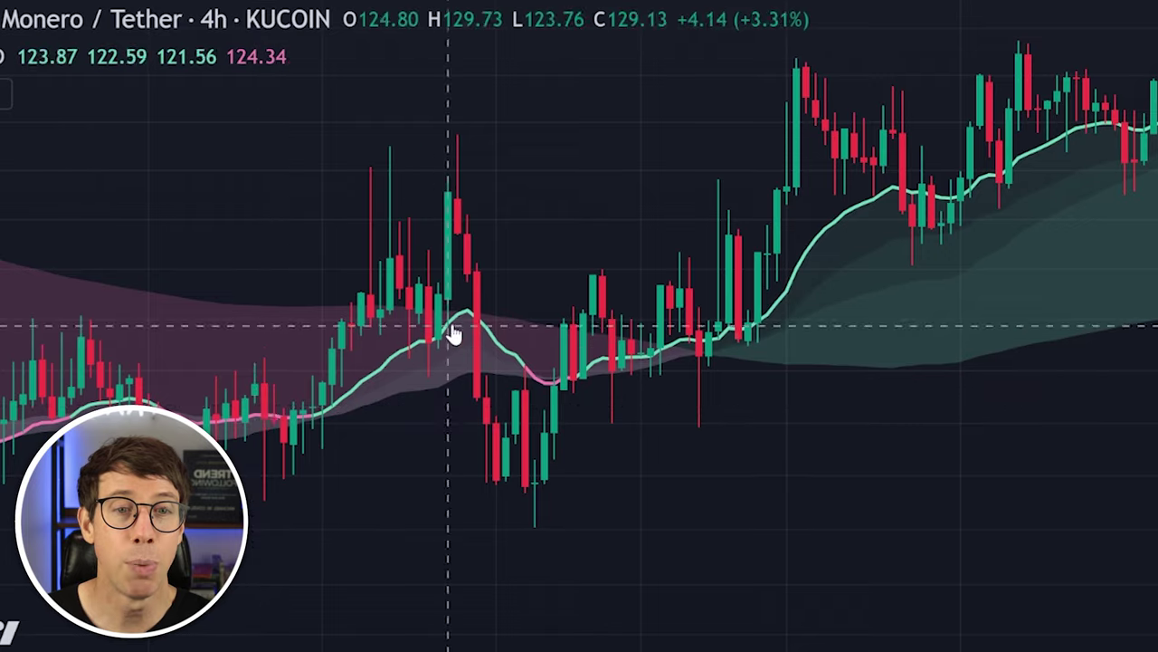
left_click_drag(466, 308, 540, 522)
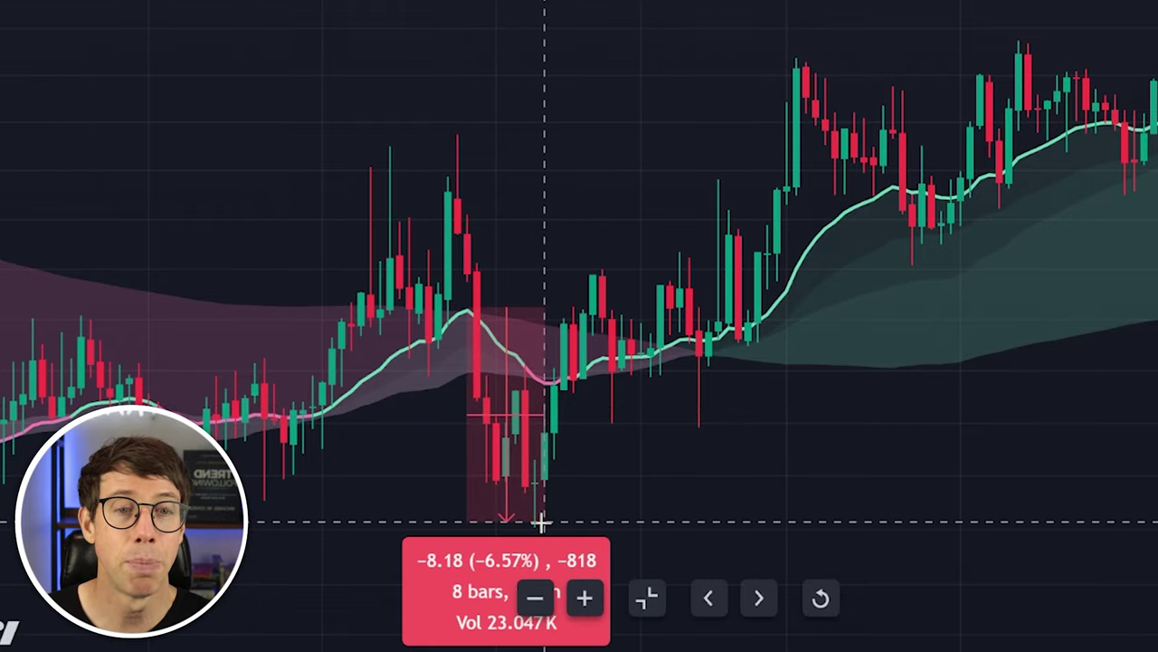
scroll(614, 357, "down", 3)
left_click(558, 377)
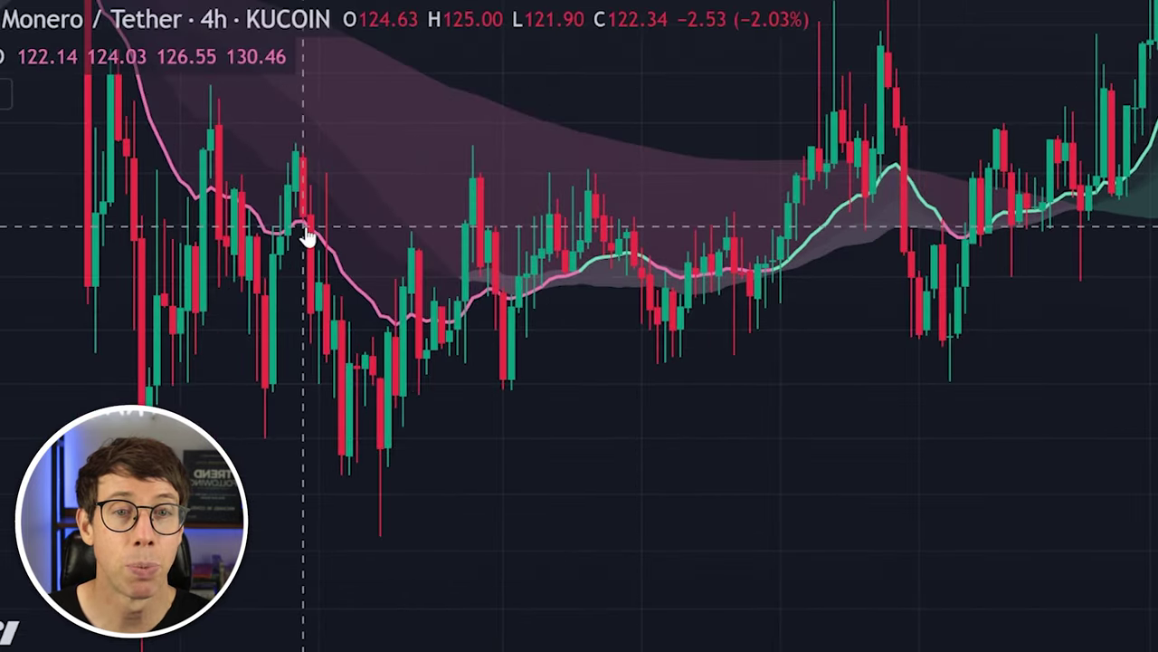
Measure the earlier price drop from the pink TBO line to the following low and review the chart up to the uptrend.
left_click_drag(308, 235, 390, 400)
left_click_drag(751, 425, 382, 480)
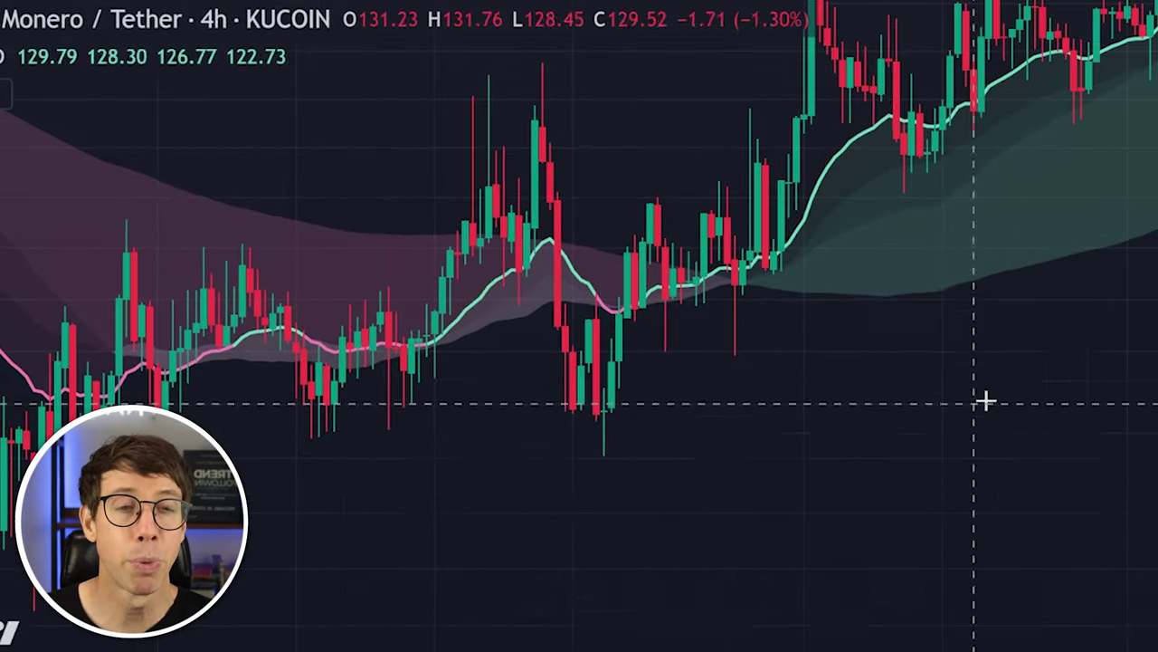
left_click_drag(983, 401, 879, 434)
left_click_drag(1147, 353, 928, 453)
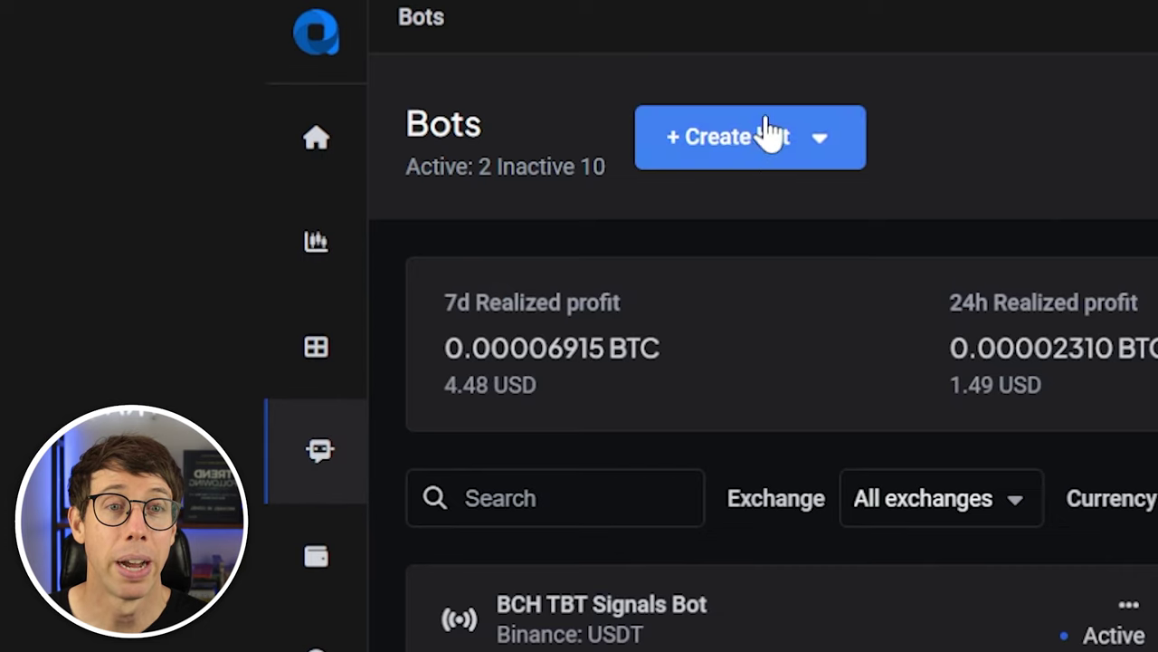
In Altrady, start creating a signal bot, choose Webhook as its signal source, and copy the bot's API key and secret.
left_click(768, 136)
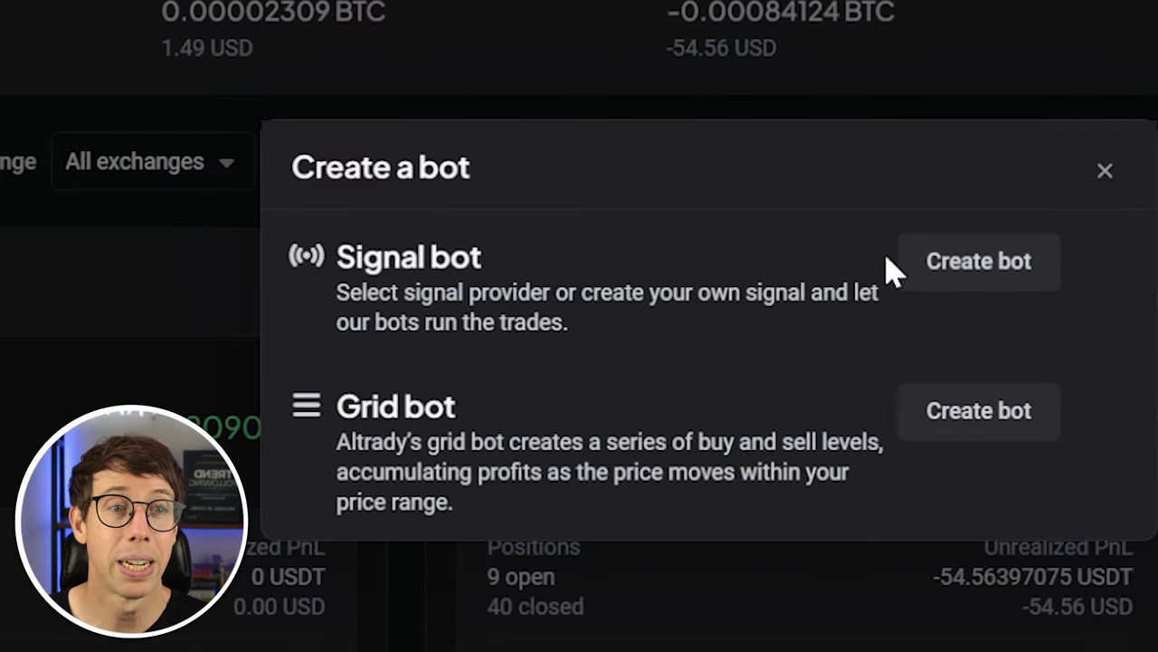
left_click(905, 263)
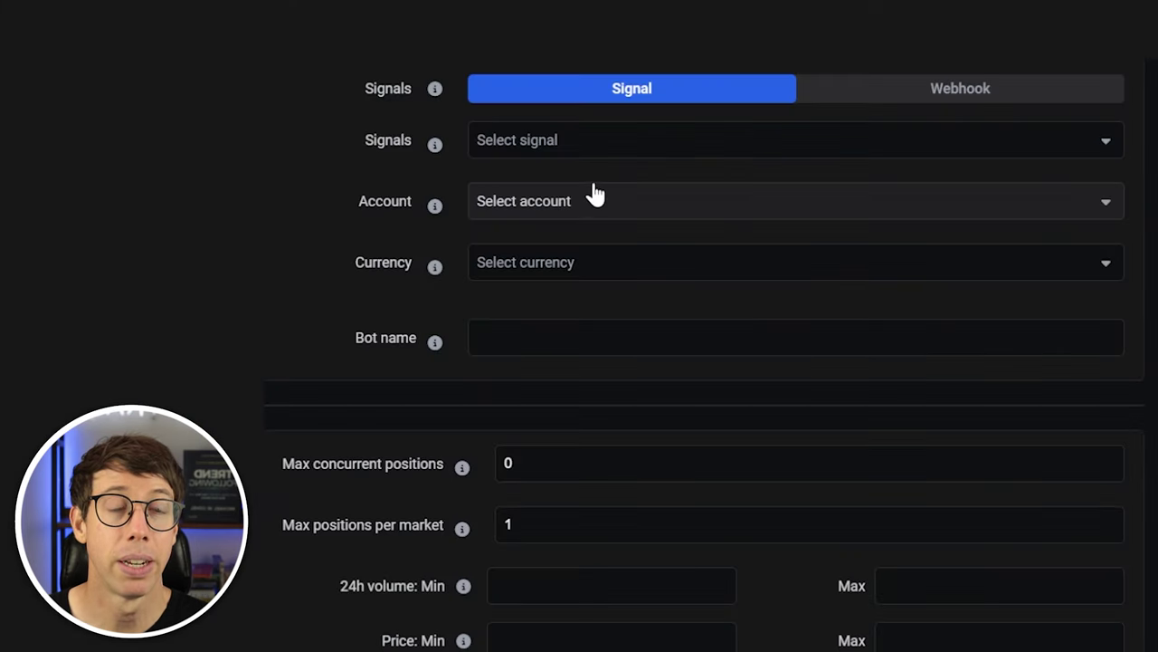
left_click(972, 95)
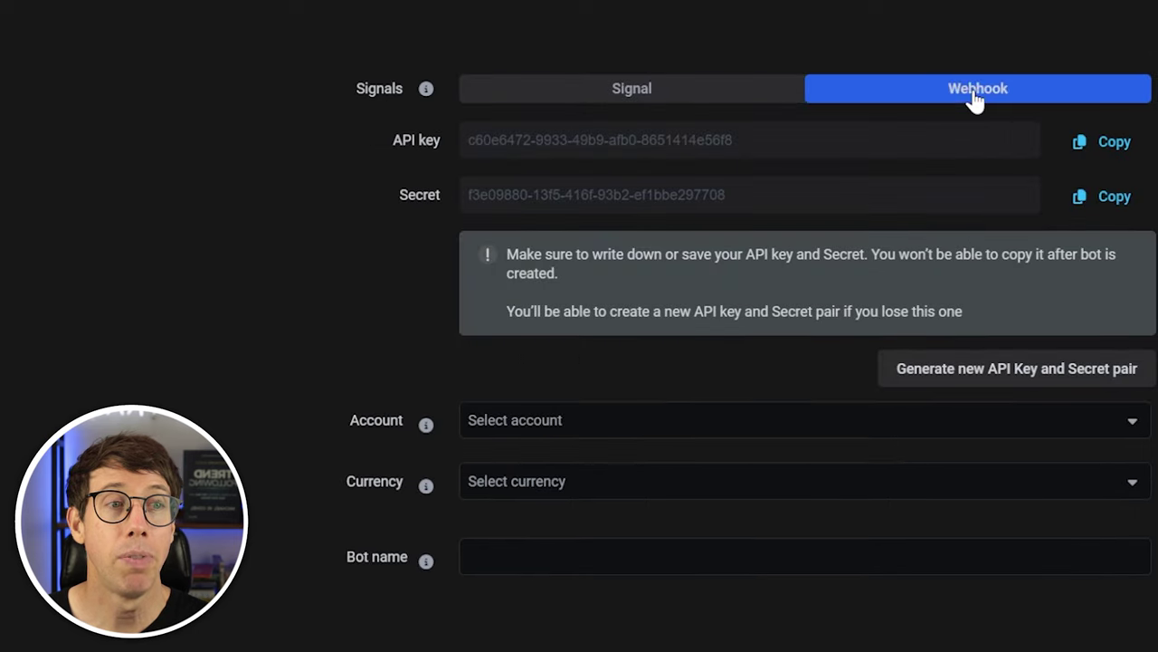
left_click(1083, 151)
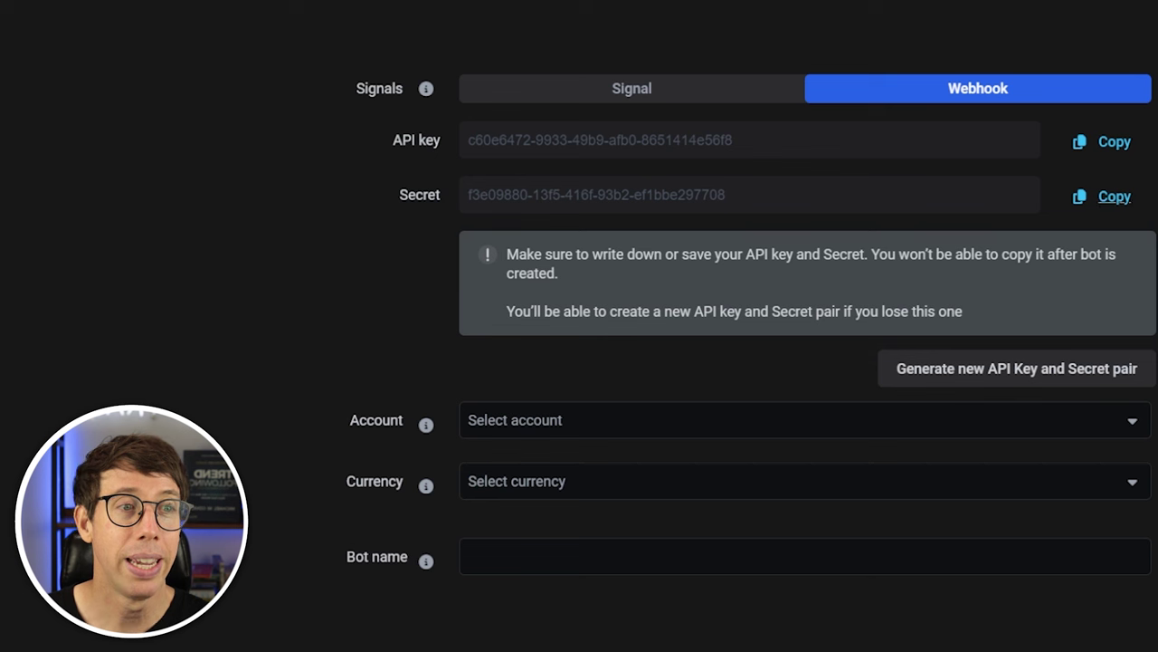
left_click(1108, 199)
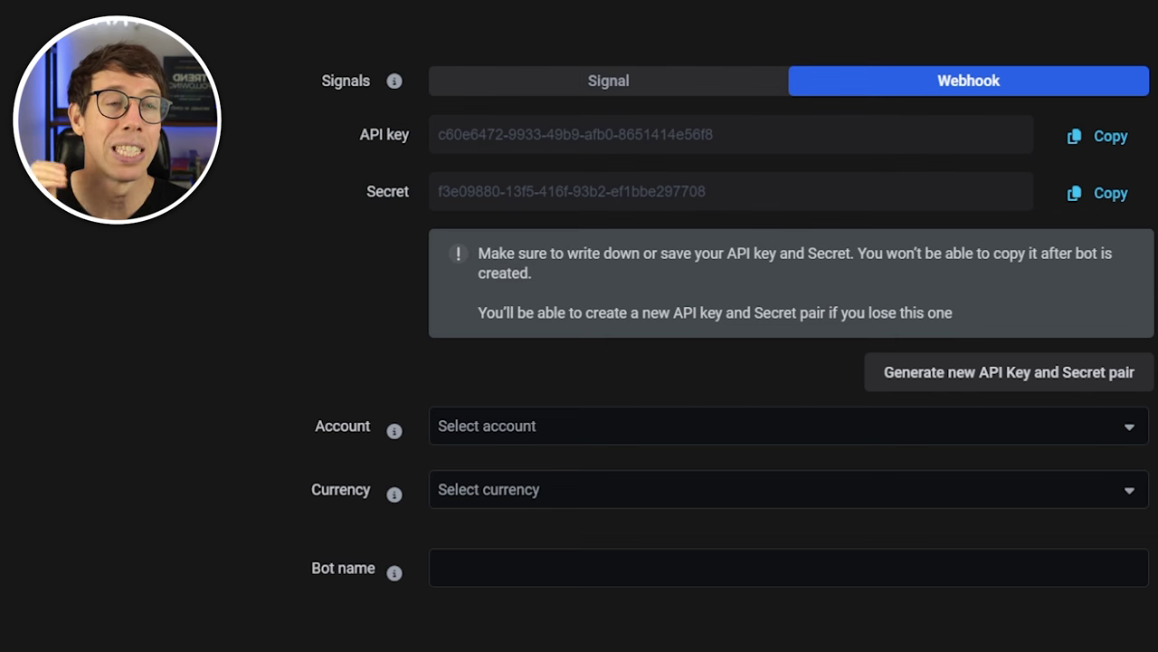
Assign the Binance Paper account to the bot and choose USDT as its currency.
scroll(605, 337, "down", 1)
left_click(604, 339)
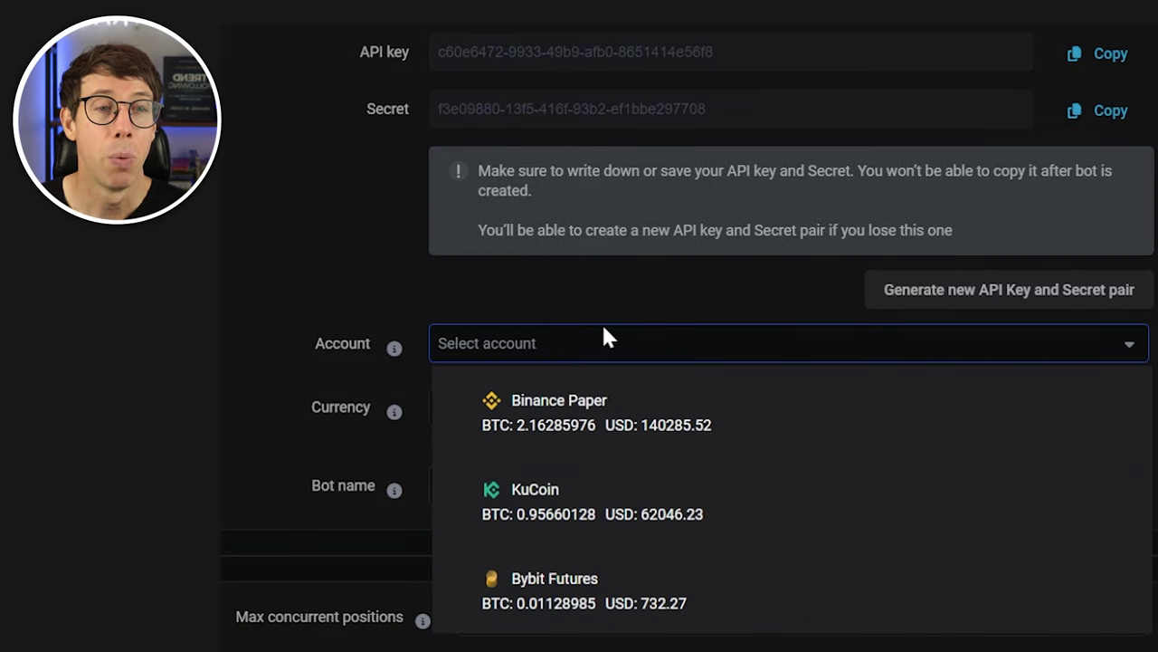
left_click(602, 407)
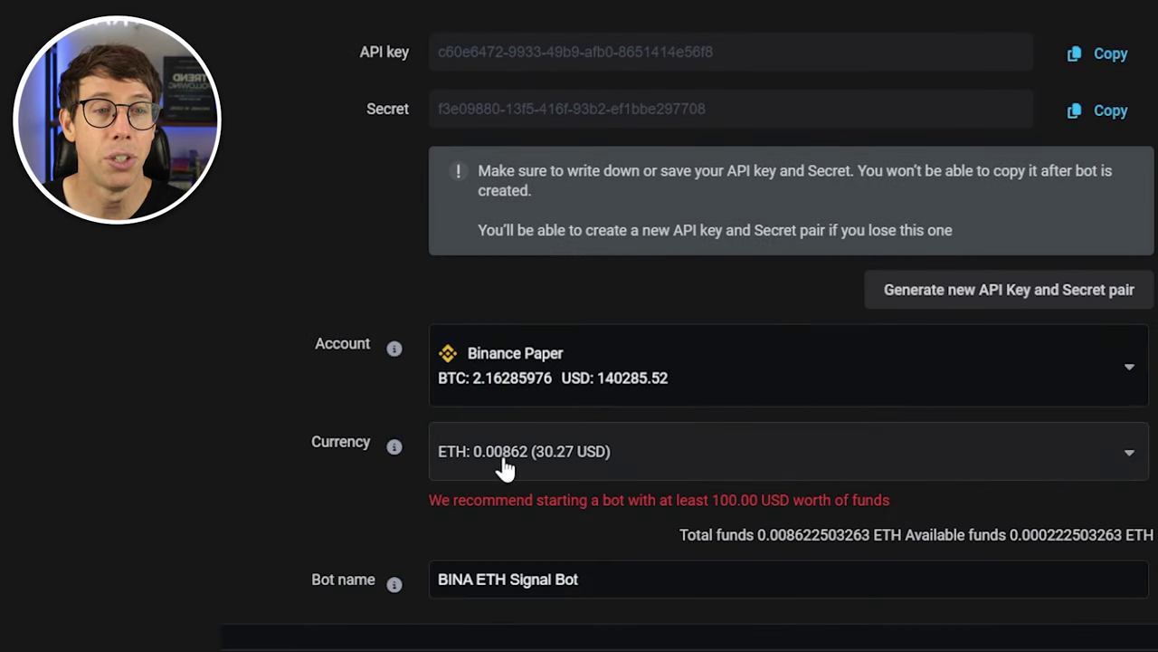
left_click(509, 465)
left_click(590, 111)
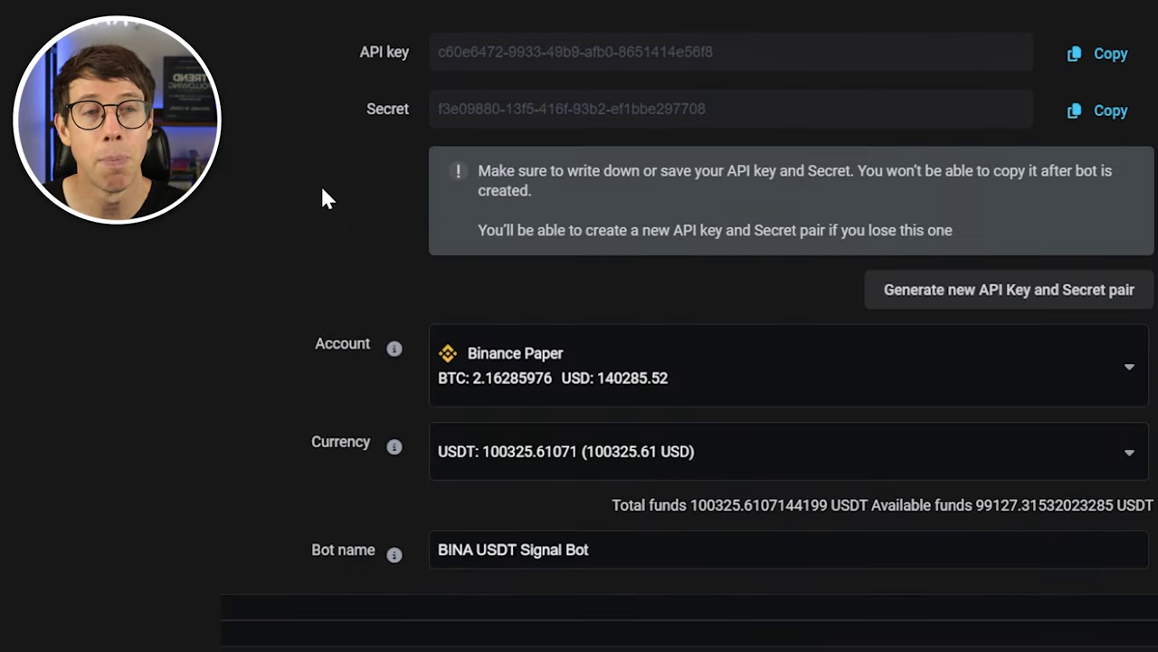
Name the bot "TBO Springboard Bounce XMR".
scroll(307, 272, "down", 1)
scroll(298, 306, "down", 2)
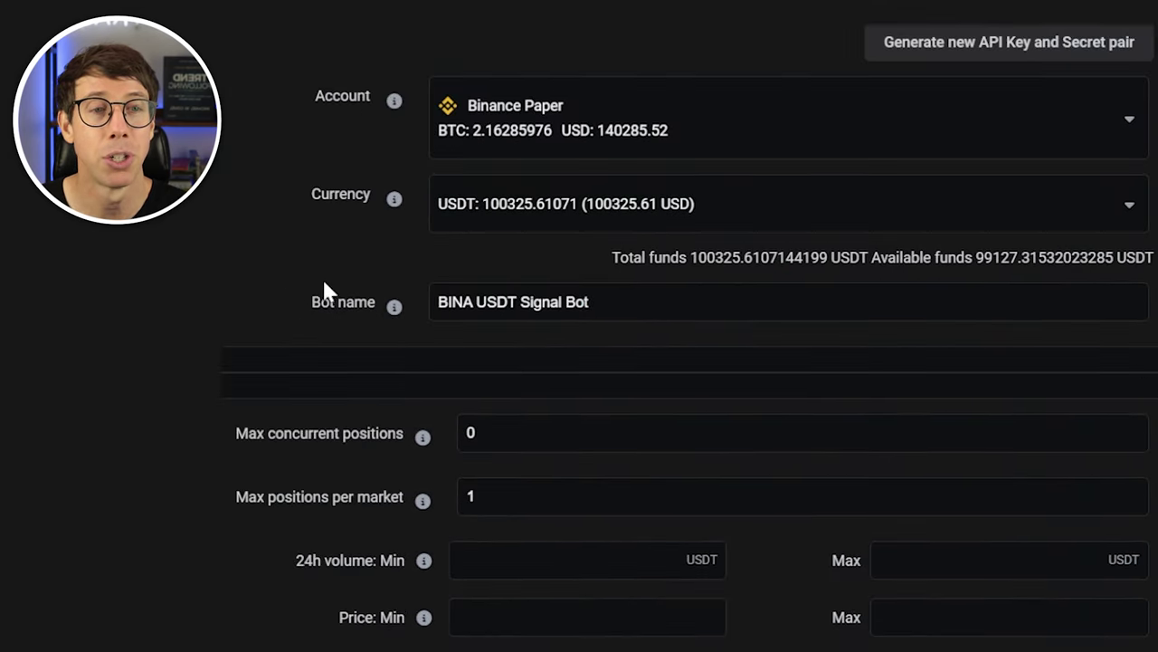
left_click(457, 305)
triple_click(457, 305)
type("T")
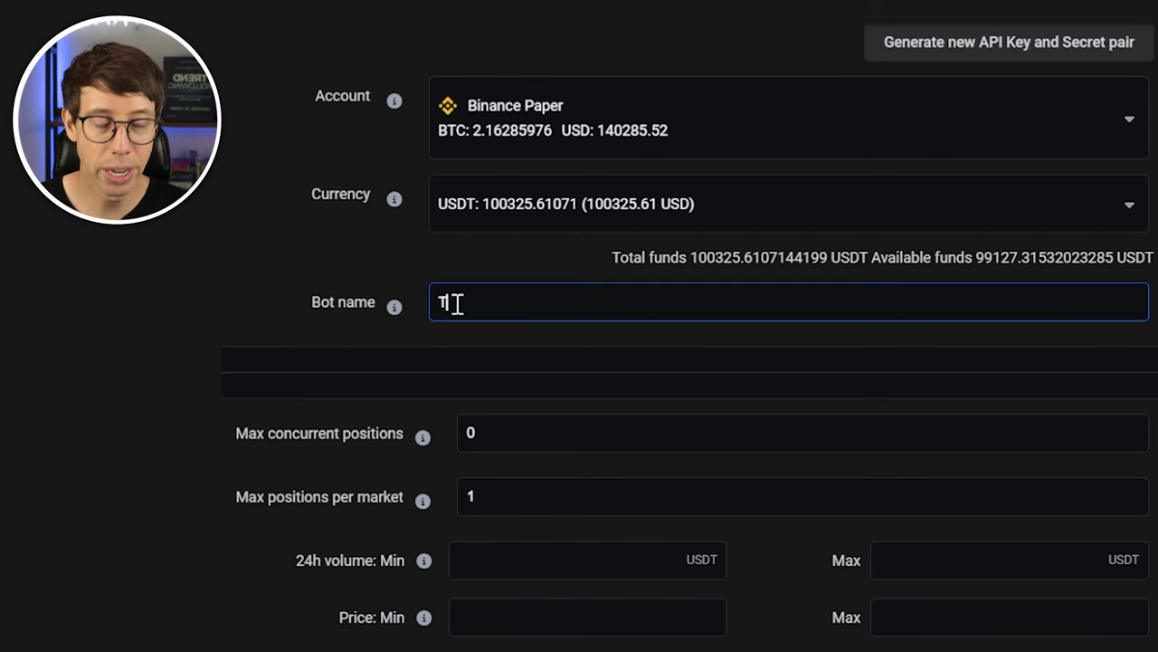
type("BO Springboard B")
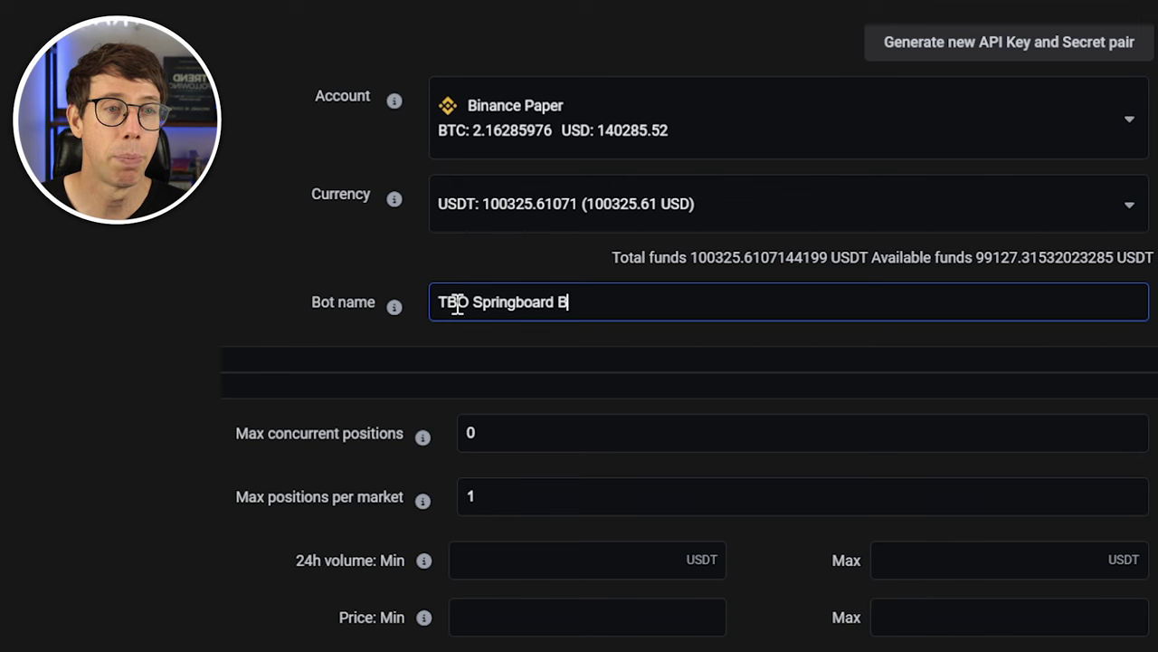
type("ounce XMR")
left_click(250, 233)
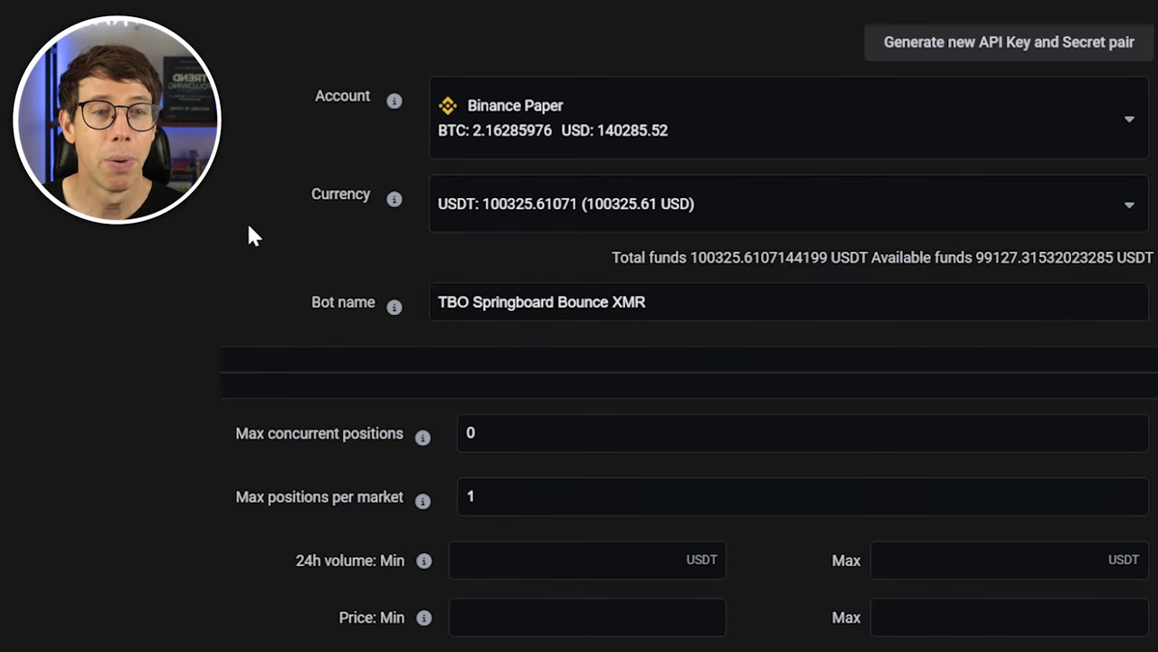
Switch the bot's order to a fixed amount and set the initial order size to 500 USDT.
scroll(248, 213, "down", 5)
scroll(251, 210, "down", 1)
scroll(251, 210, "down", 3)
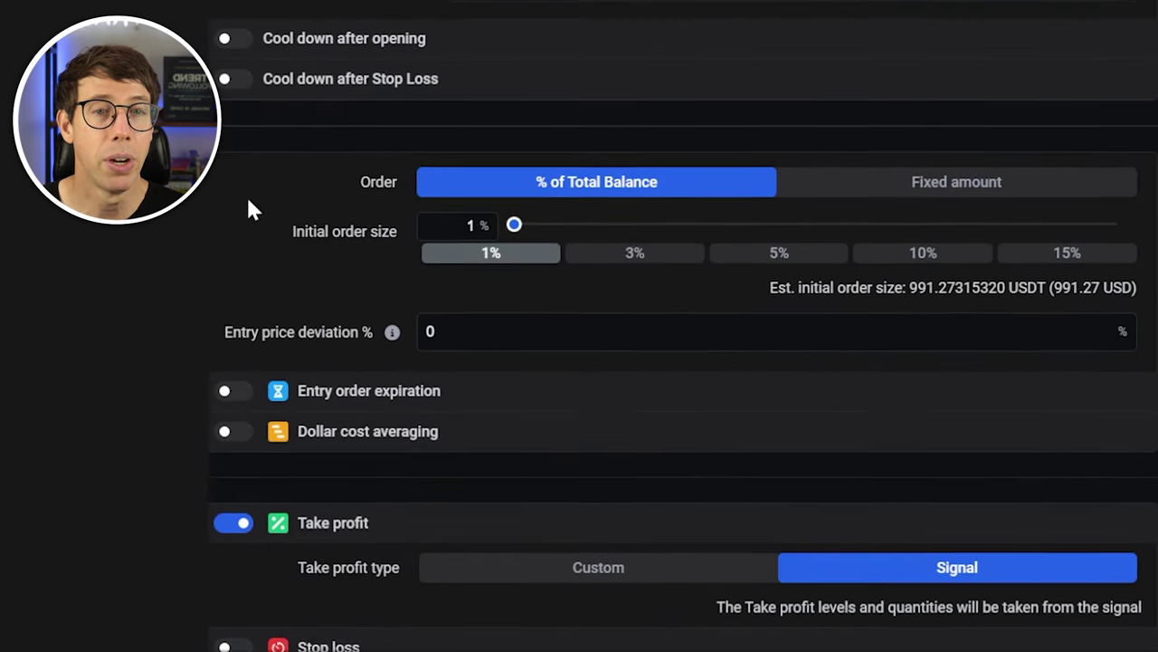
left_click(931, 189)
double_click(443, 232)
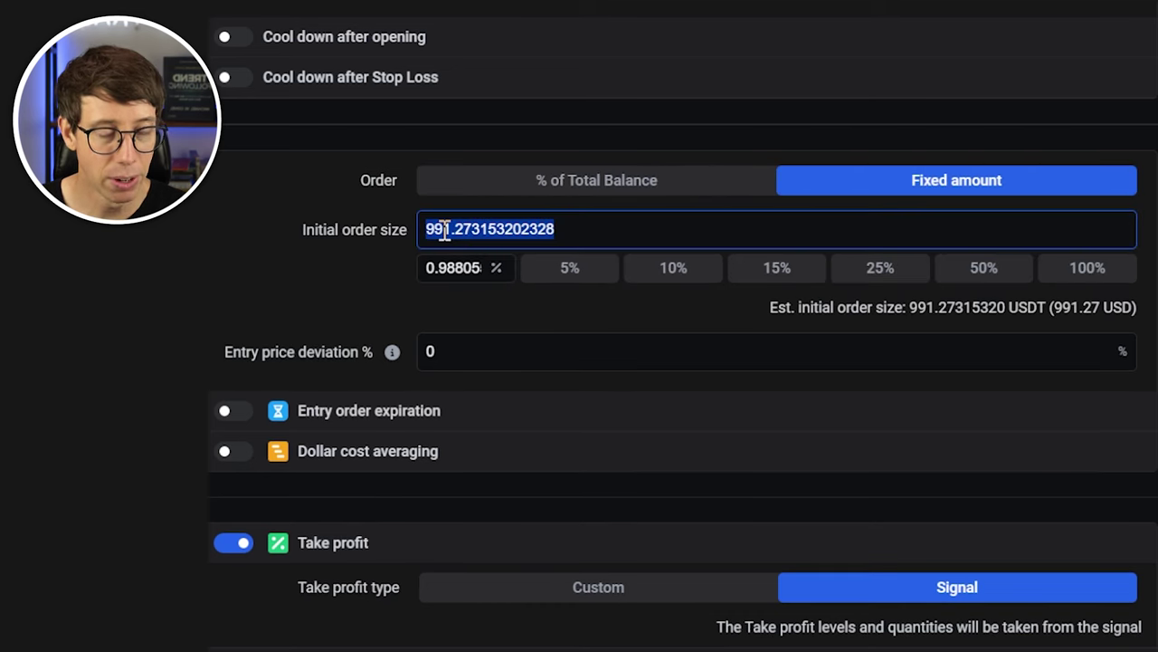
type("500")
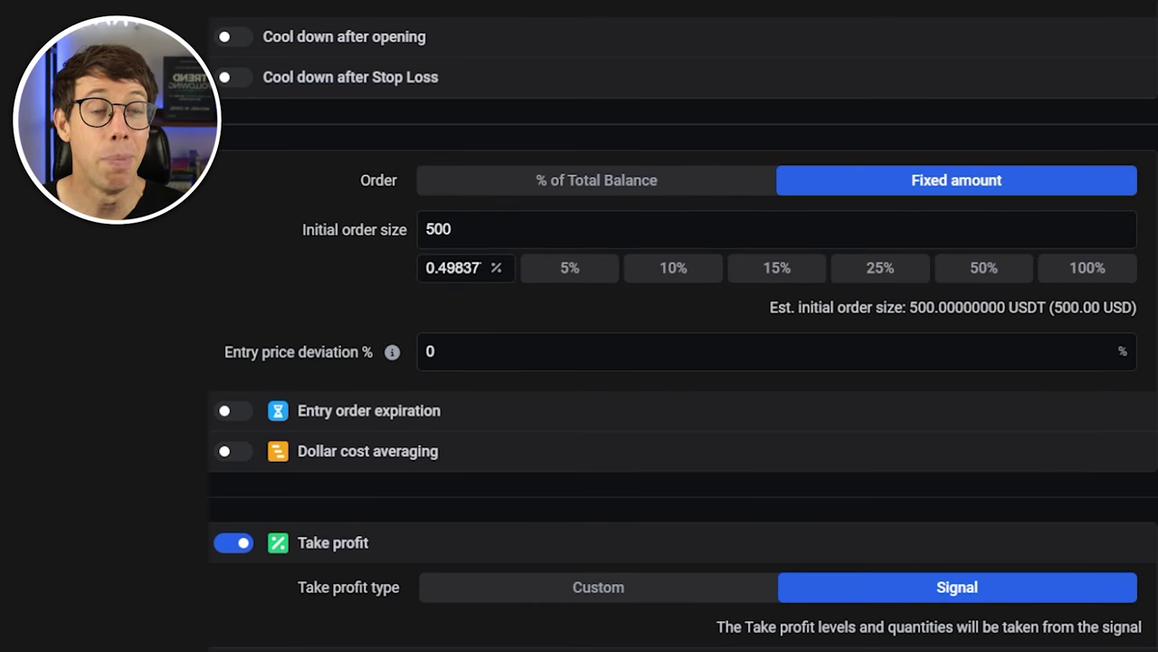
Enable custom dollar cost averaging and set DCA #1 to a 6% target price with a target quantity of 200.
scroll(684, 362, "down", 1)
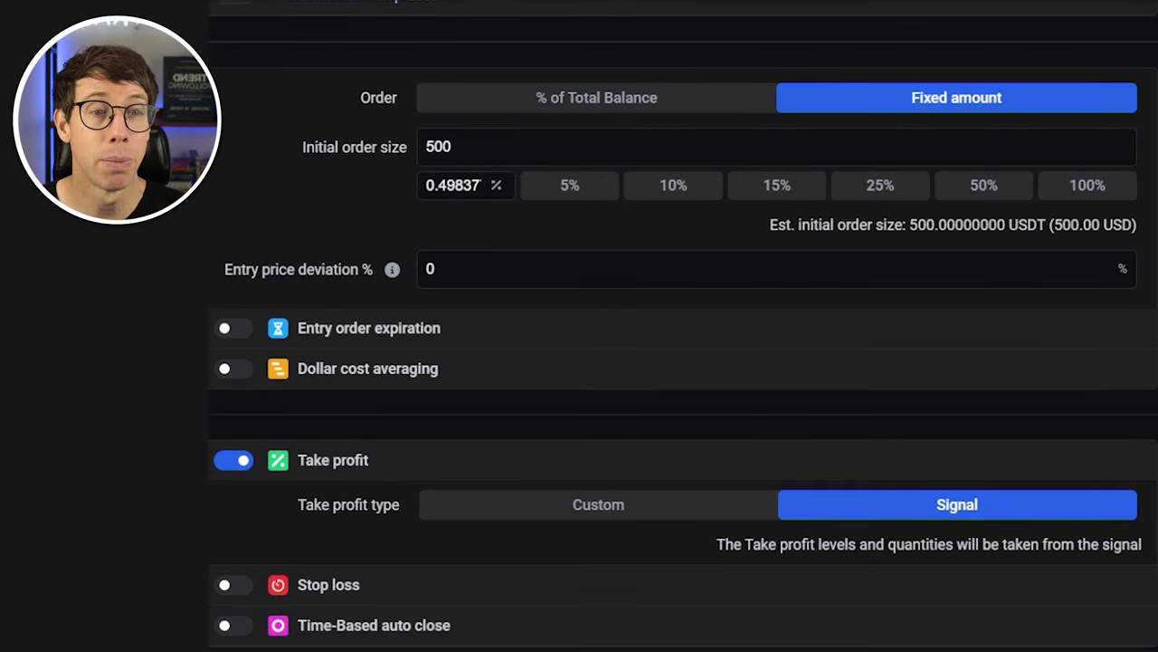
left_click(231, 368)
scroll(231, 368, "down", 2)
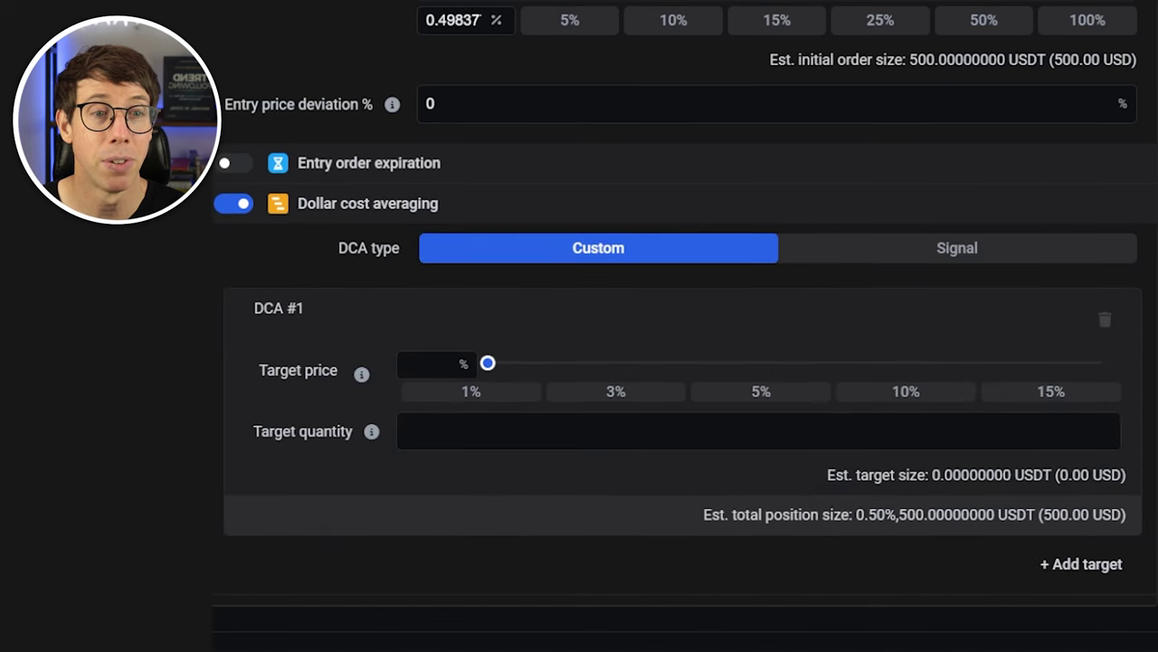
left_click(437, 362)
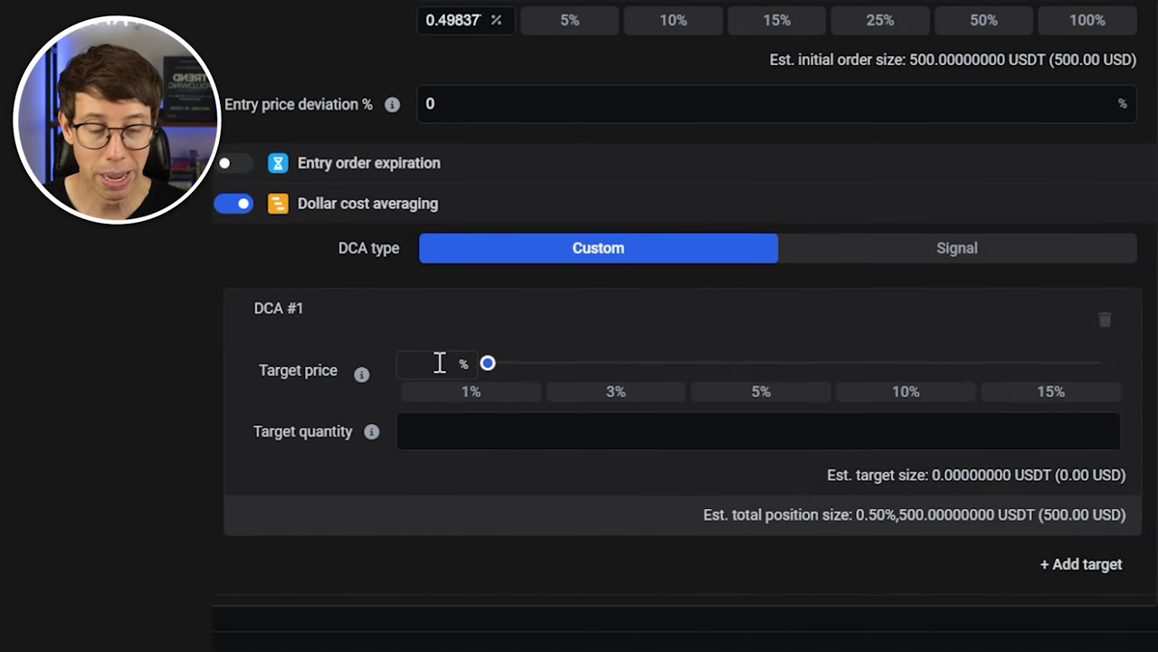
left_click(429, 361)
type("6")
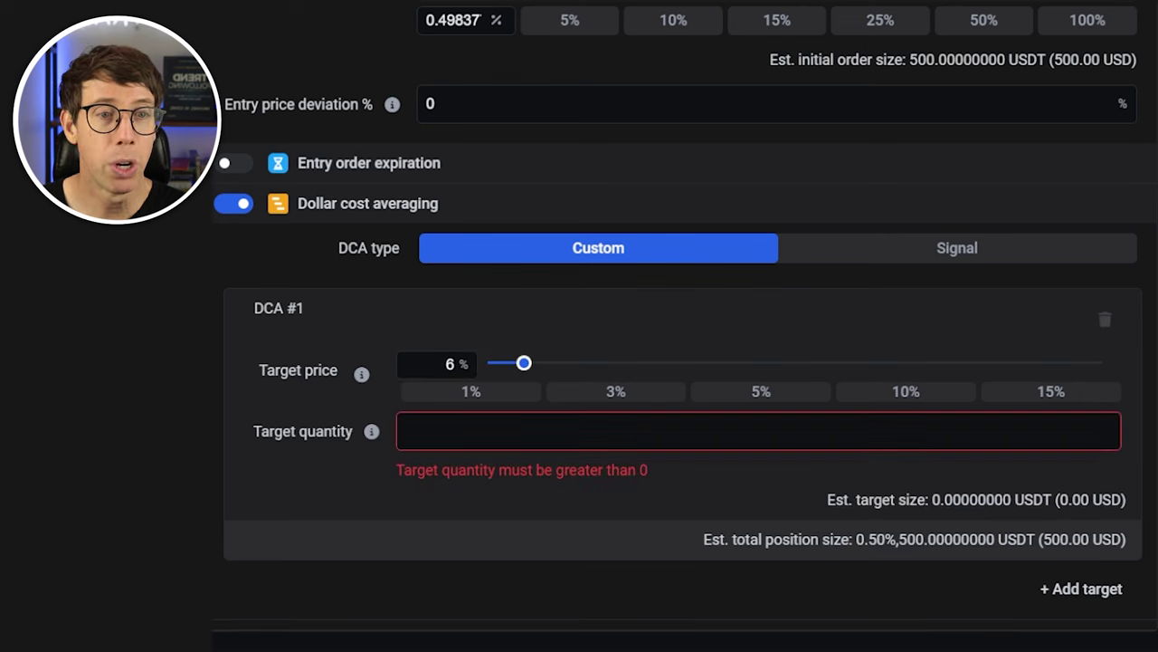
left_click(495, 430)
type("200")
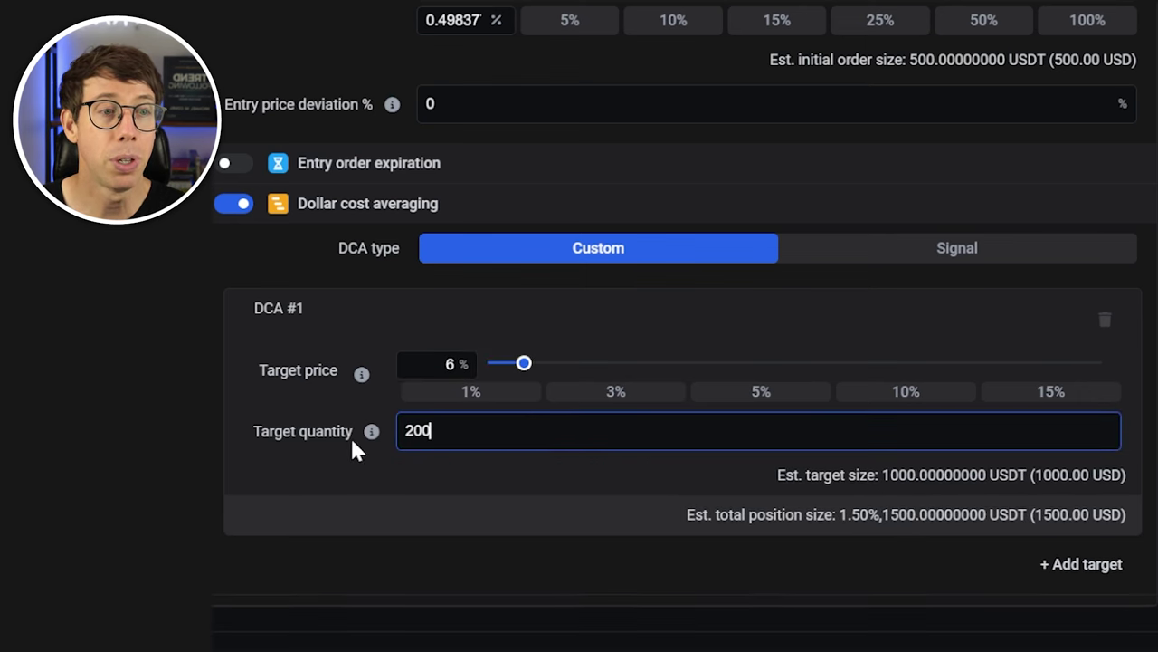
scroll(468, 422, "up", 3)
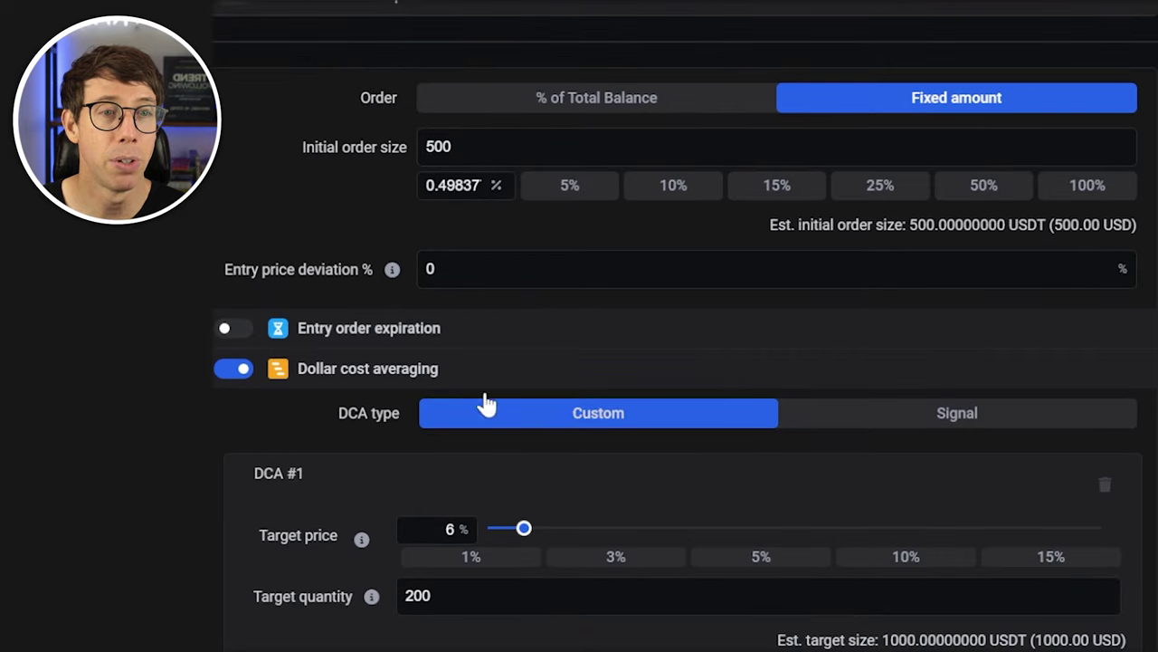
scroll(504, 349, "down", 3)
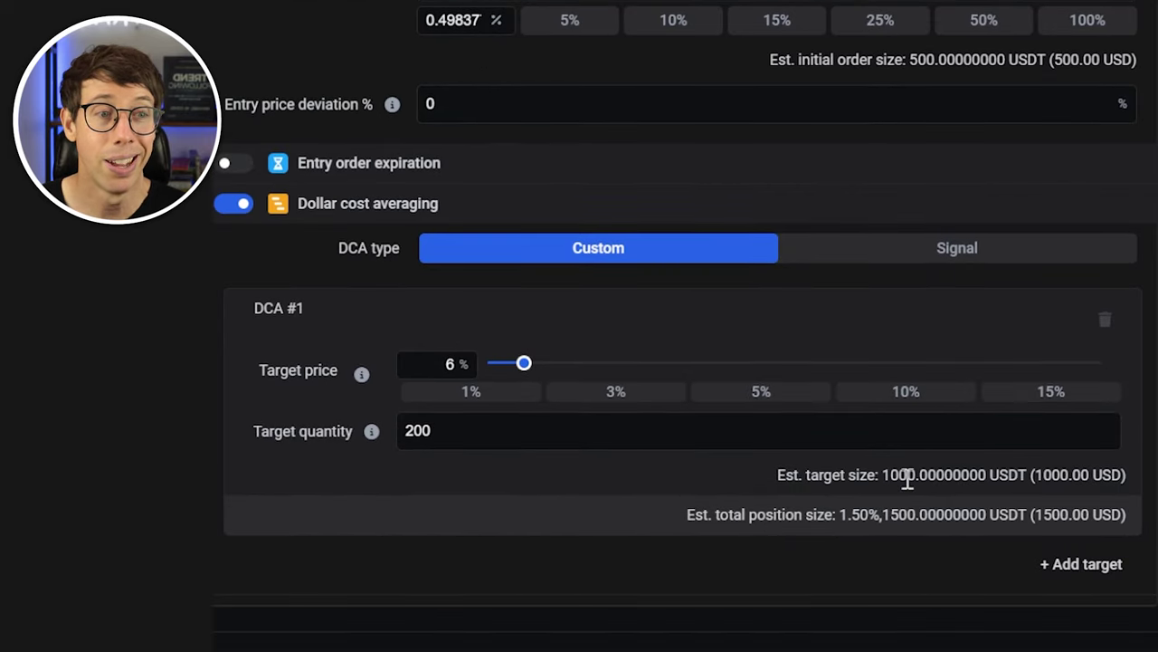
scroll(902, 476, "up", 5)
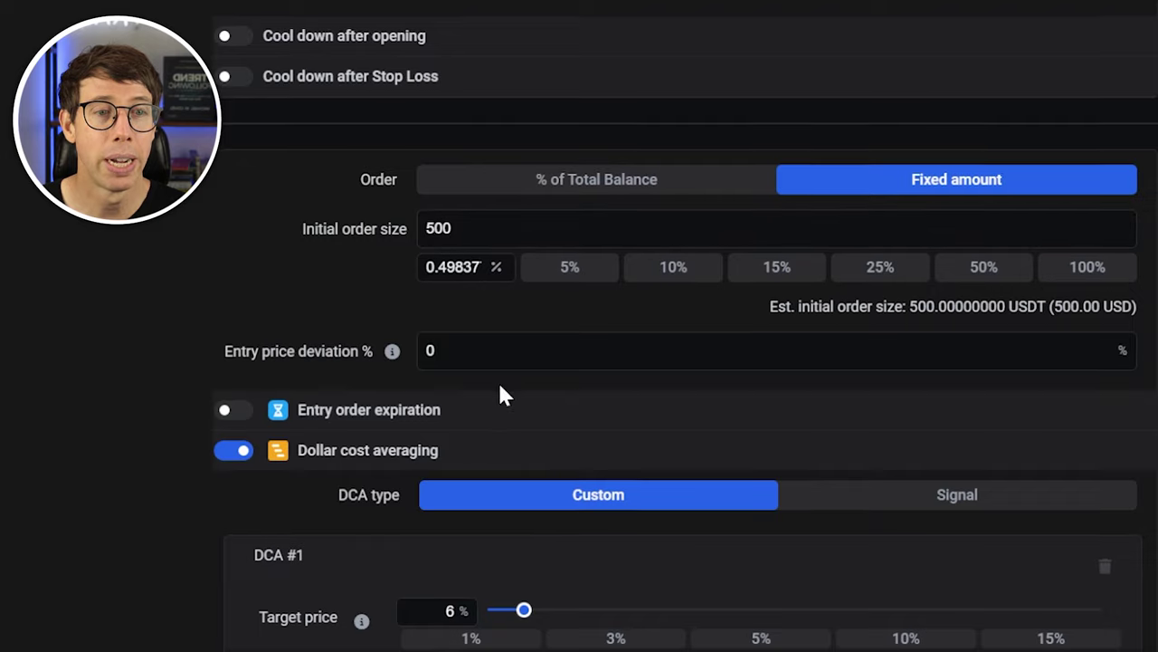
Switch the bot's take profit type to Custom and set Target 1's profit to 2%.
scroll(498, 380, "down", 3)
mouse_move(374, 519)
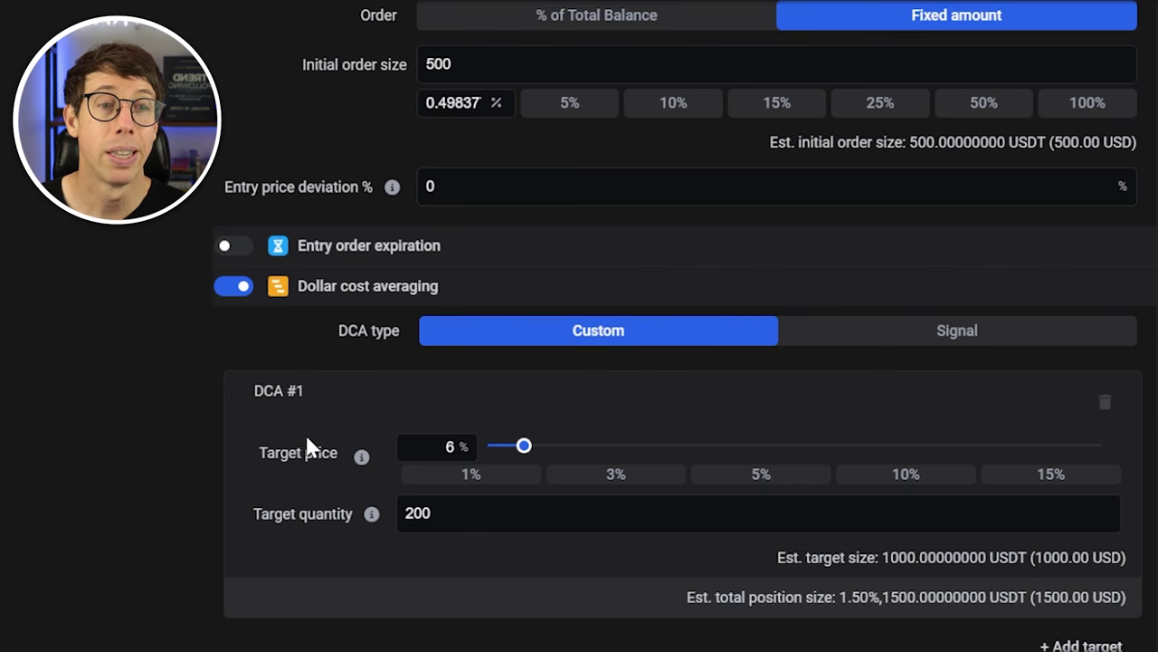
scroll(688, 362, "down", 5)
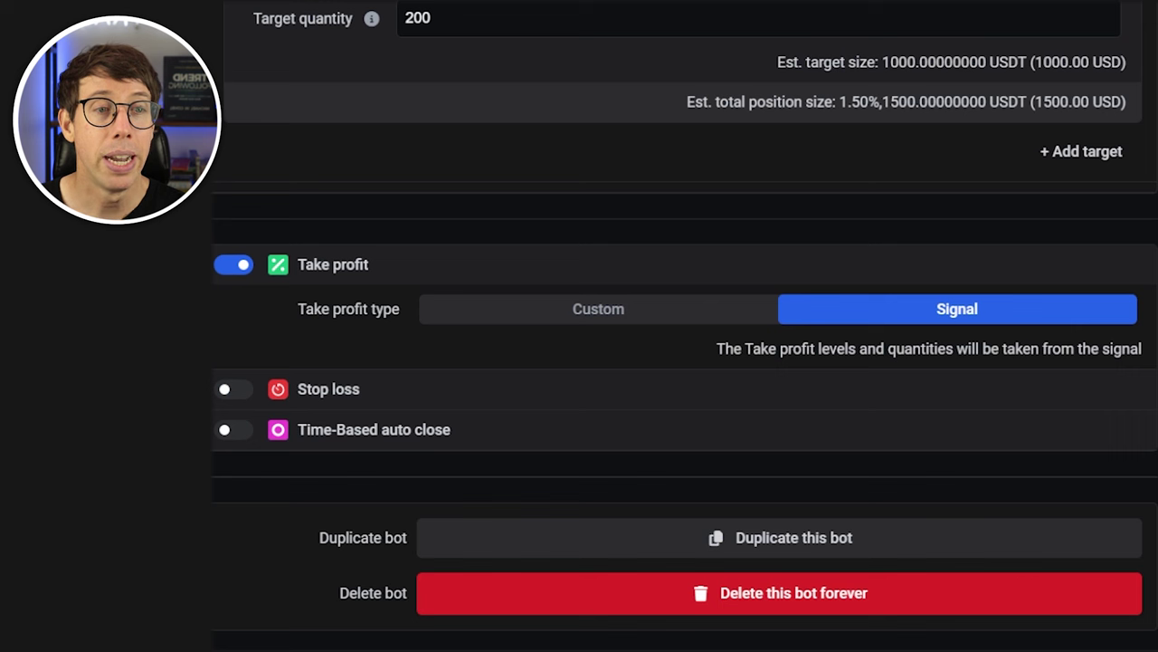
left_click(625, 313)
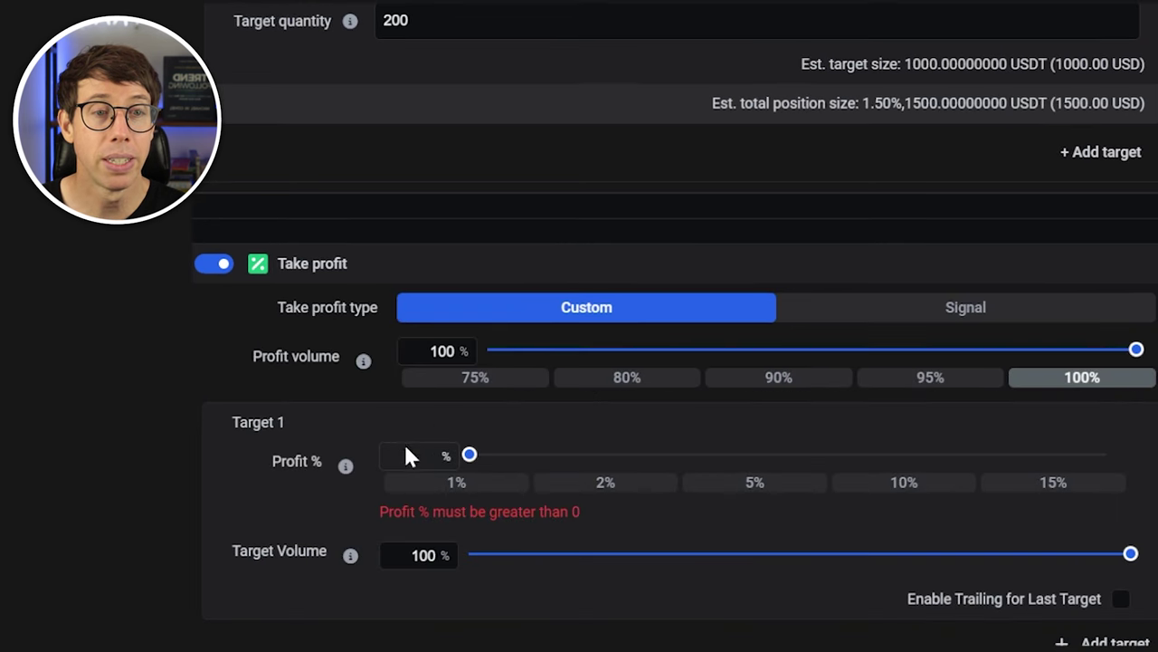
left_click(602, 484)
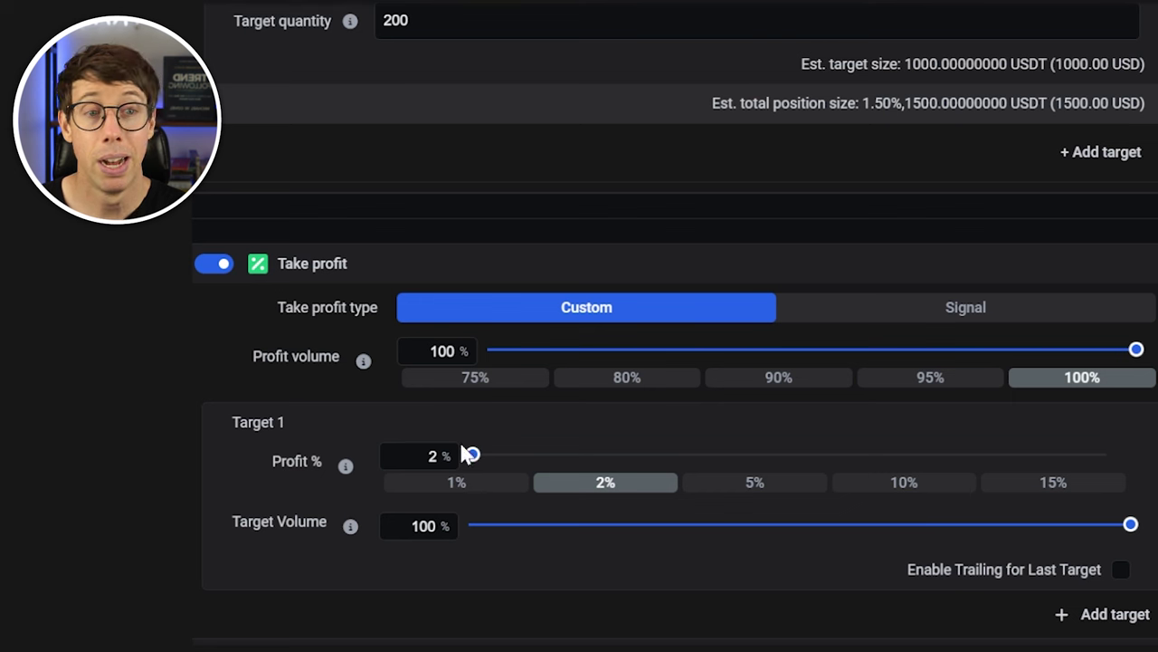
Try take profit volumes of 95% and 98%, and set the volume back to 100%.
left_click(928, 382)
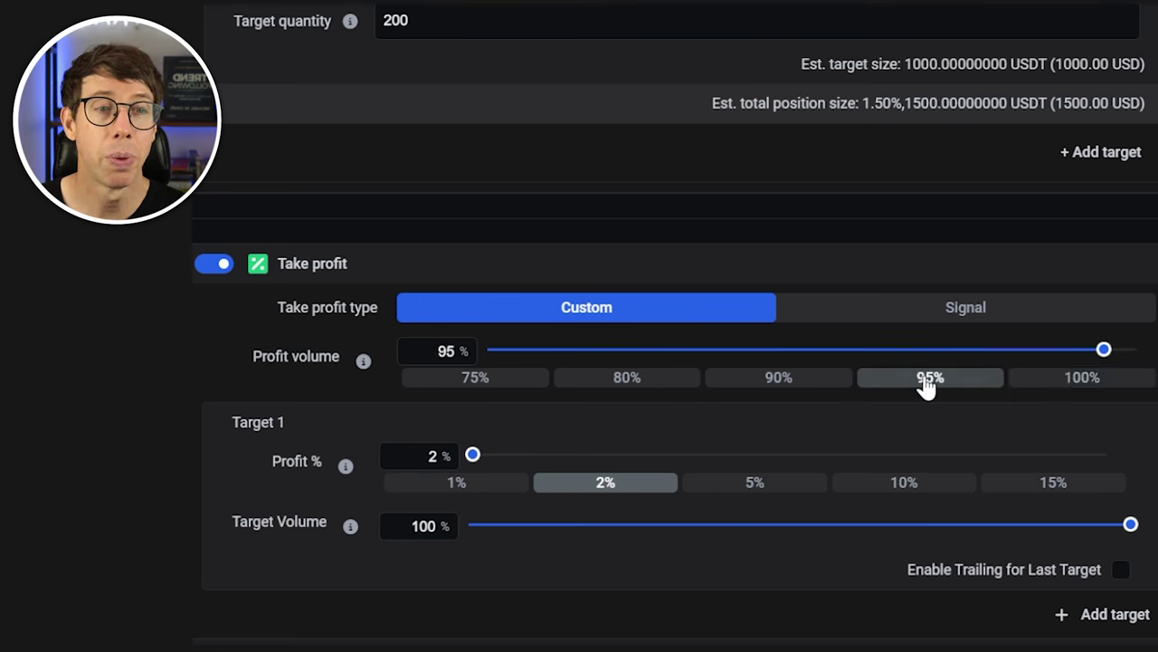
double_click(436, 353)
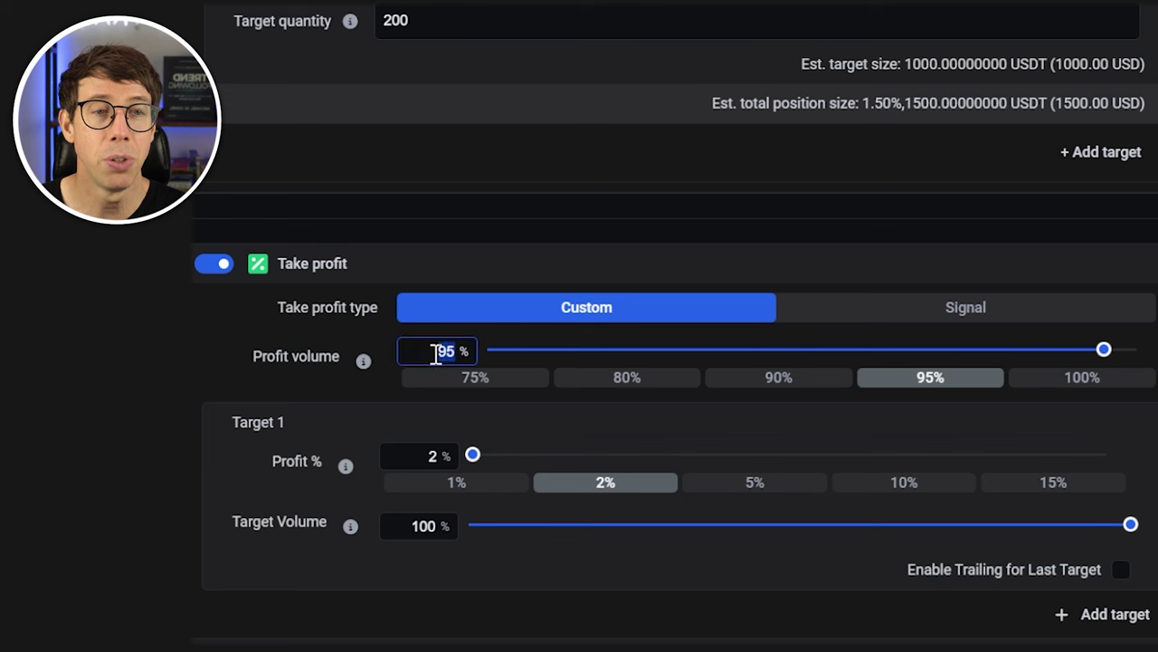
type("98")
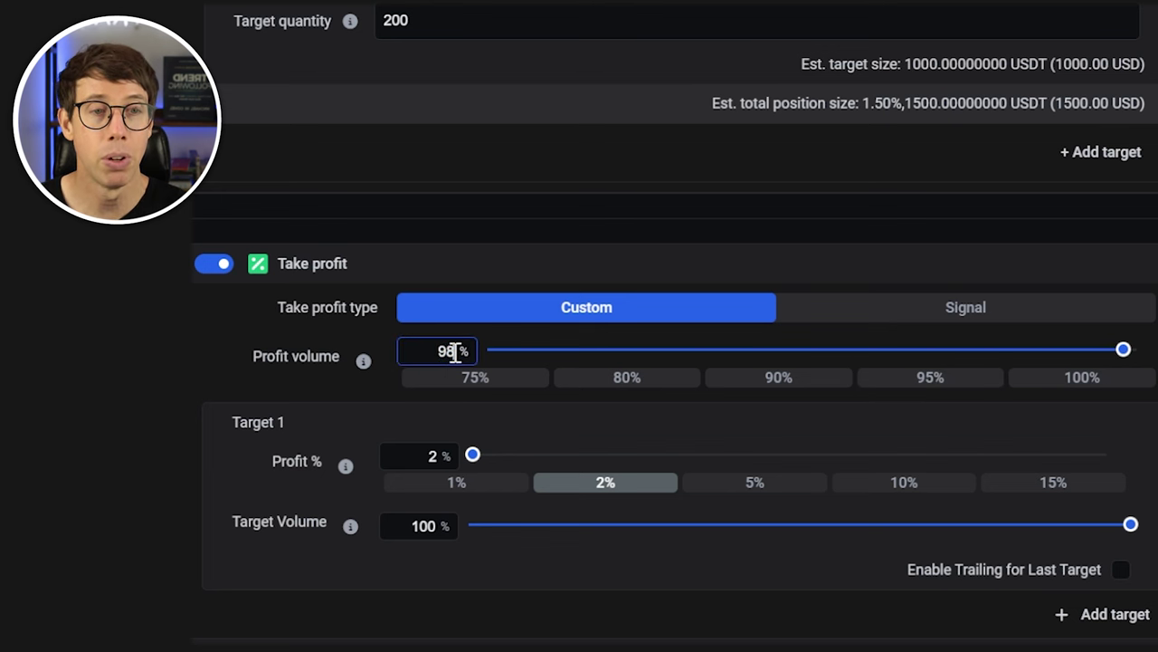
key("Tab")
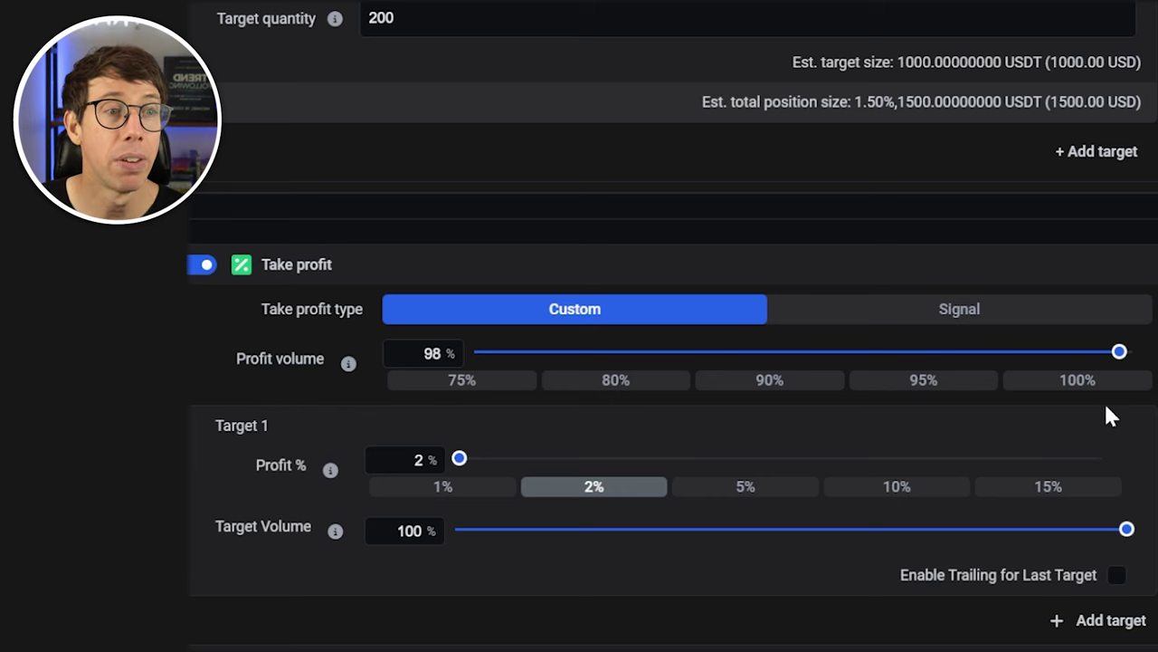
left_click(1095, 387)
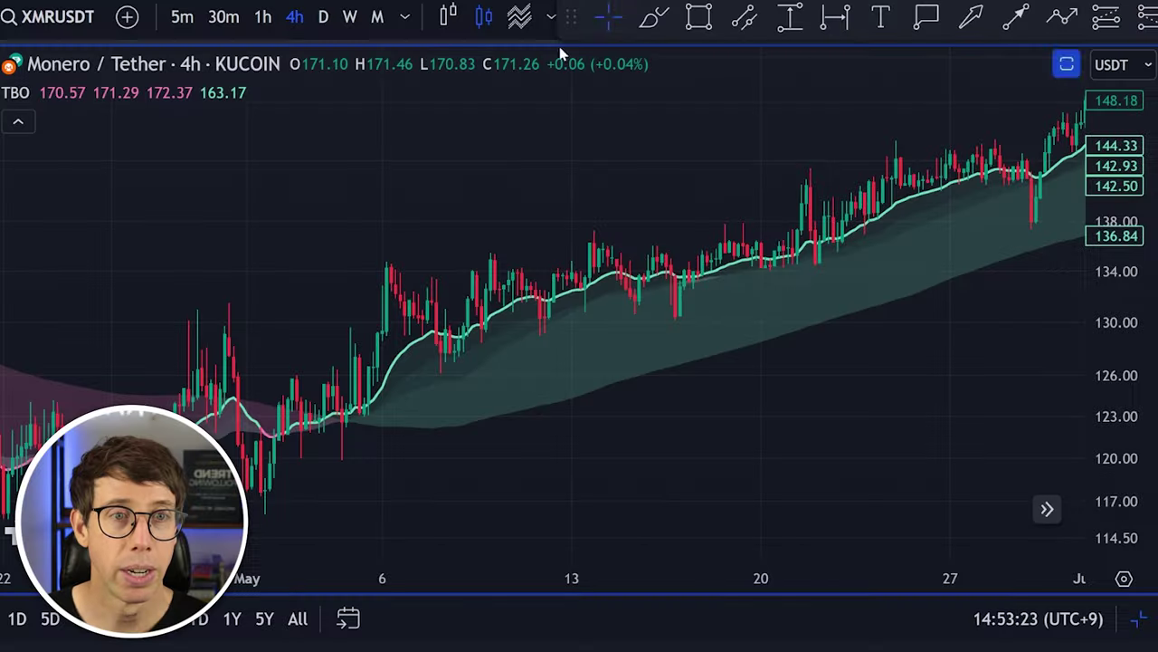
In TradingView, move the floating drawing toolbar down onto the chart and start a new alert on XMRUSDT.
left_click_drag(571, 22, 571, 119)
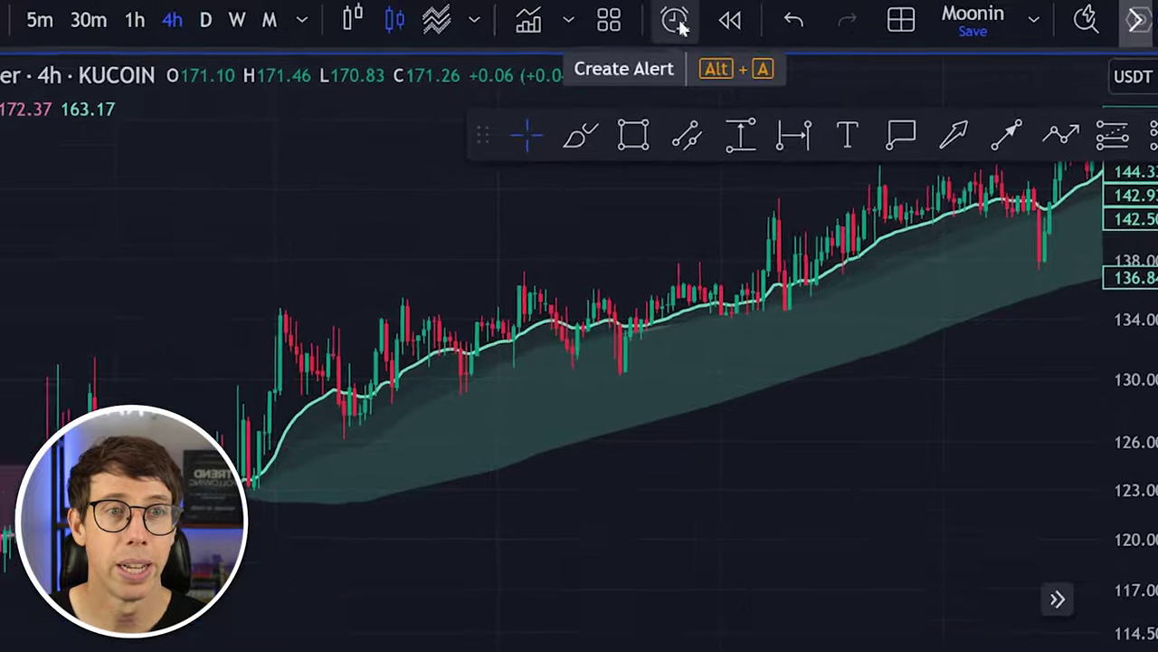
left_click(587, 28)
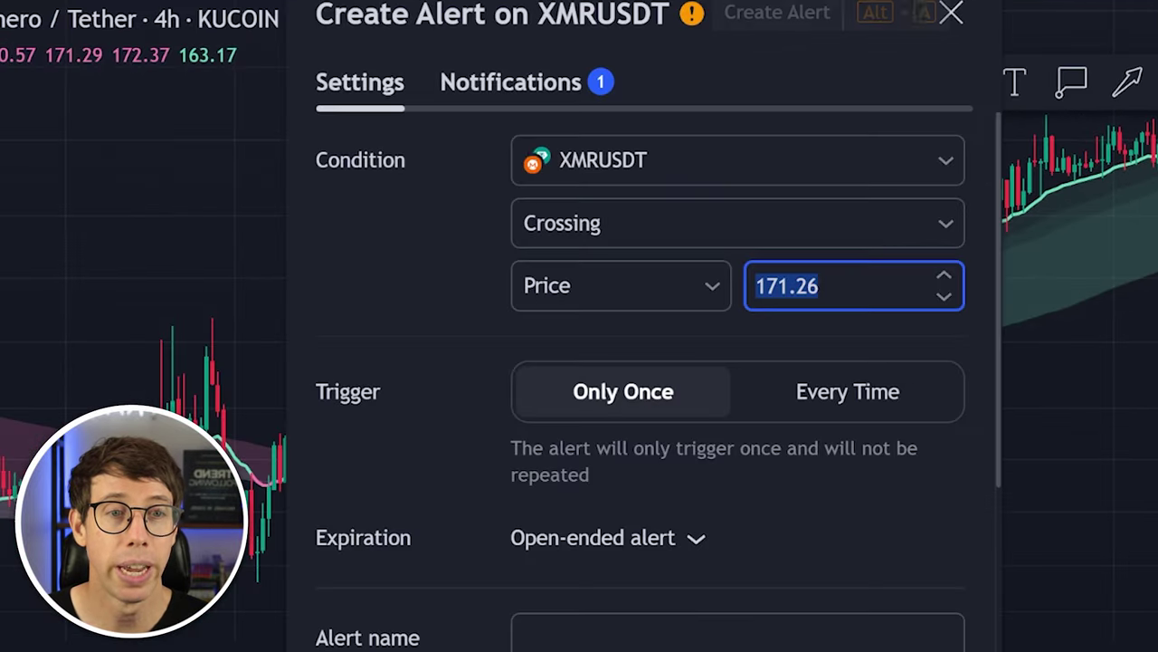
left_click(425, 215)
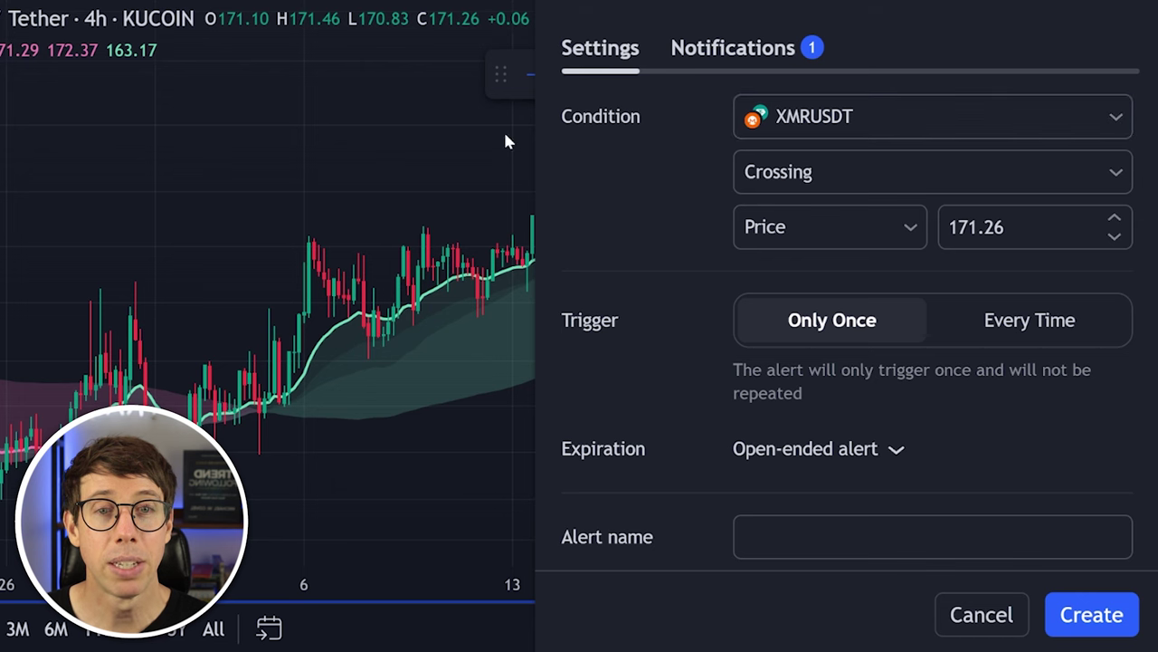
Set the alert condition to XMRUSDT Crossing Down TBO (Standard), TBO Fast, and its trigger to Once Per Bar.
left_click(825, 172)
left_click(819, 258)
left_click(828, 228)
left_click(829, 360)
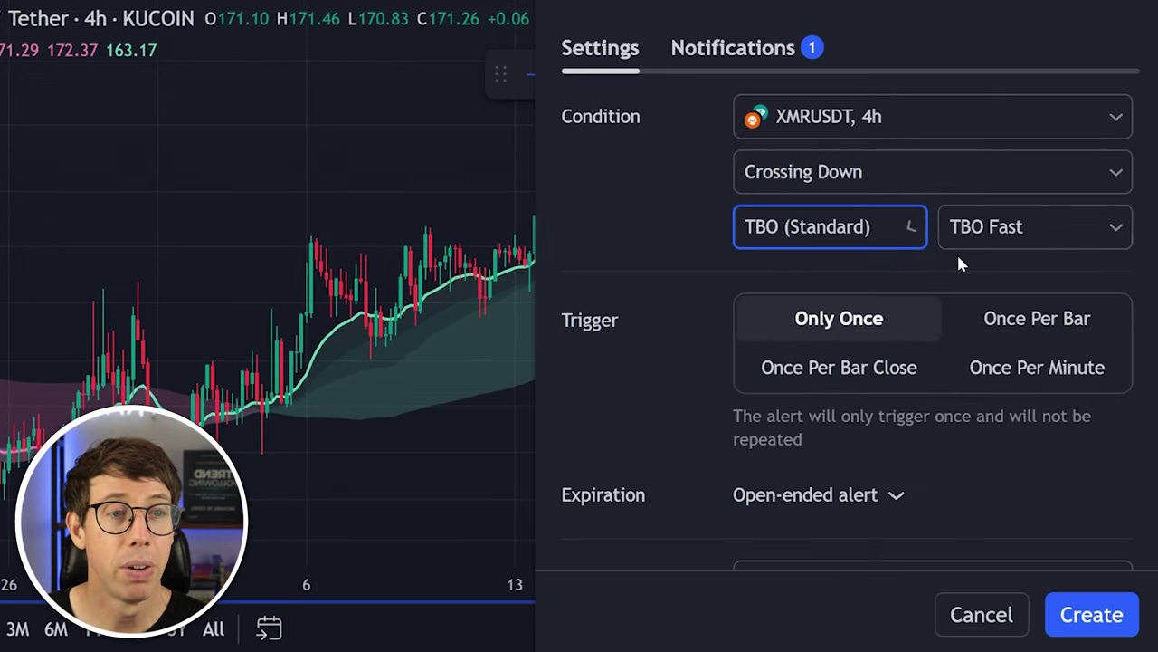
left_click(610, 286)
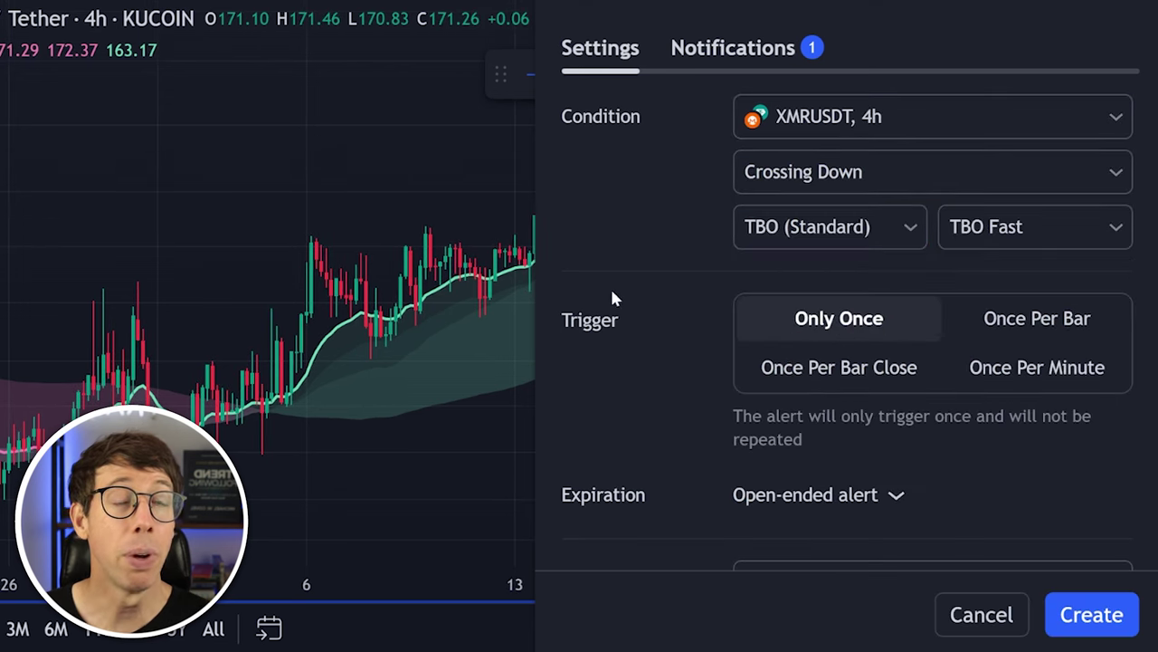
left_click(1000, 322)
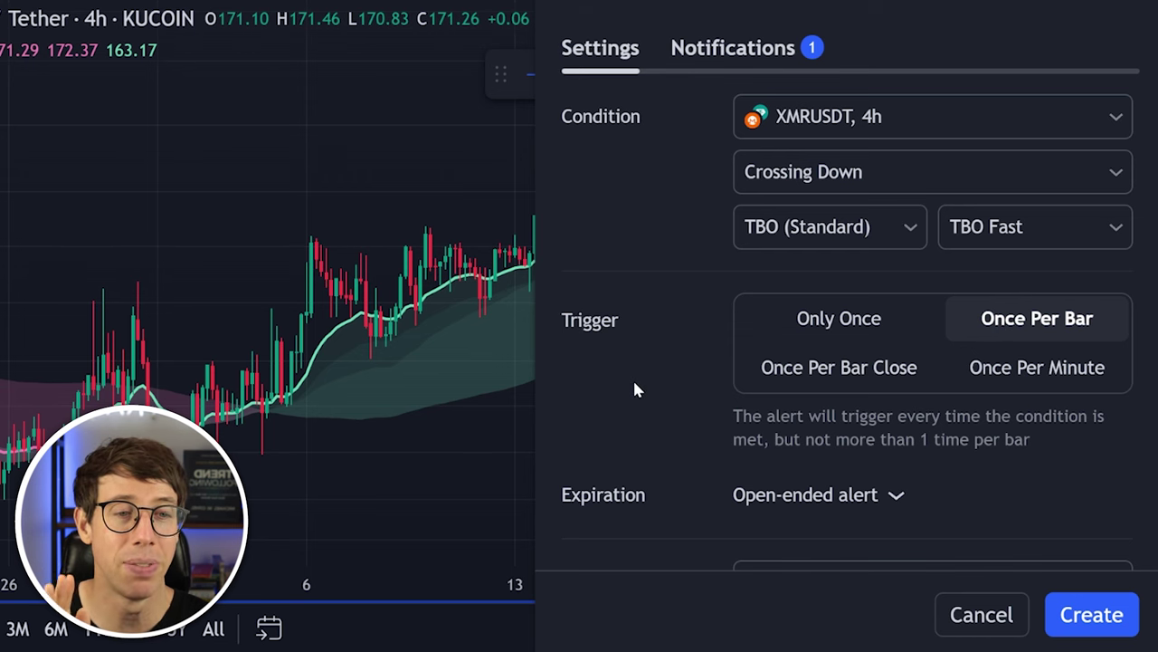
Replace the alert message with the copied JSON for a long on KUCN_USDT_XMR, including the API key and API secret, and review it.
scroll(647, 349, "down", 3)
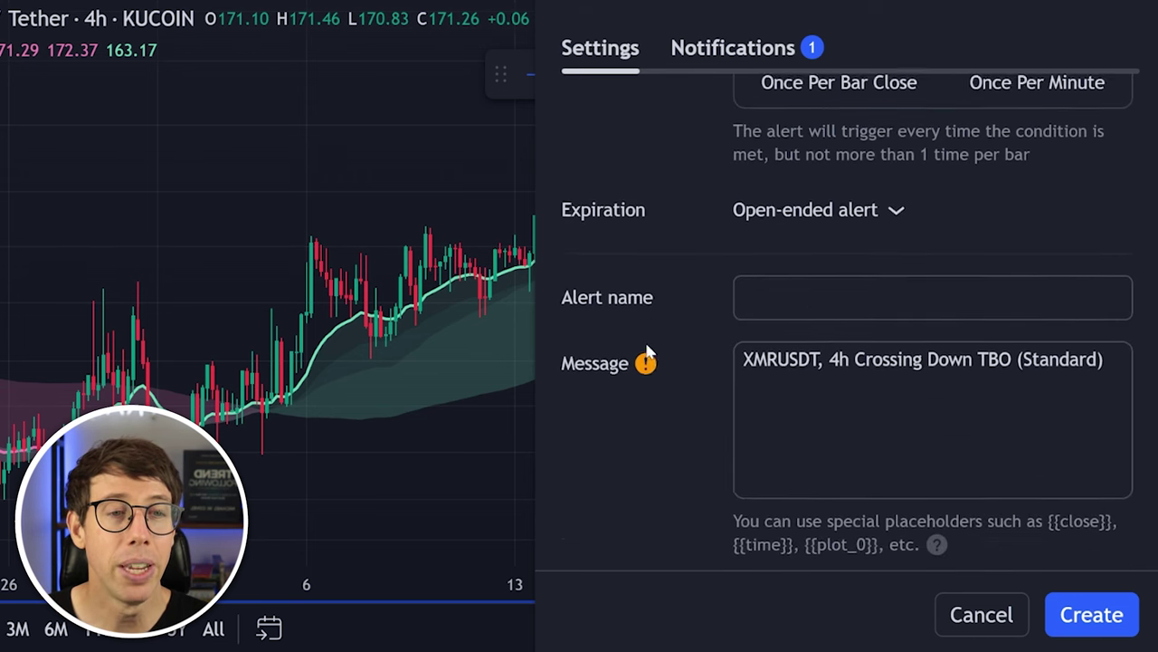
triple_click(852, 415)
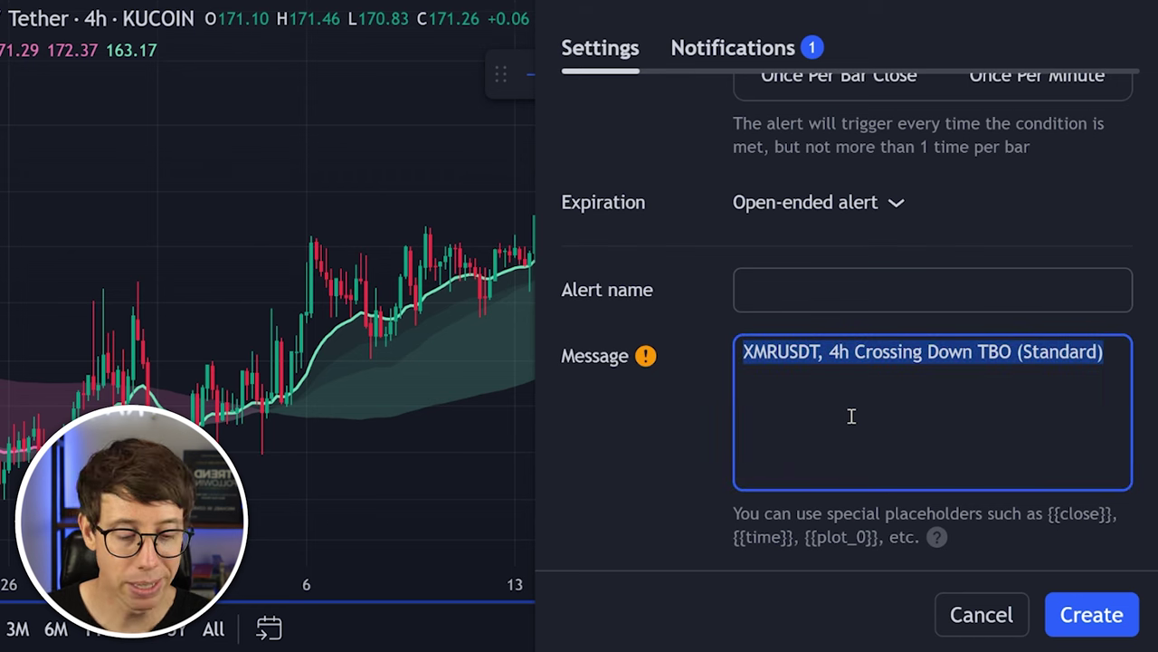
key("BackSpace")
left_click(650, 452)
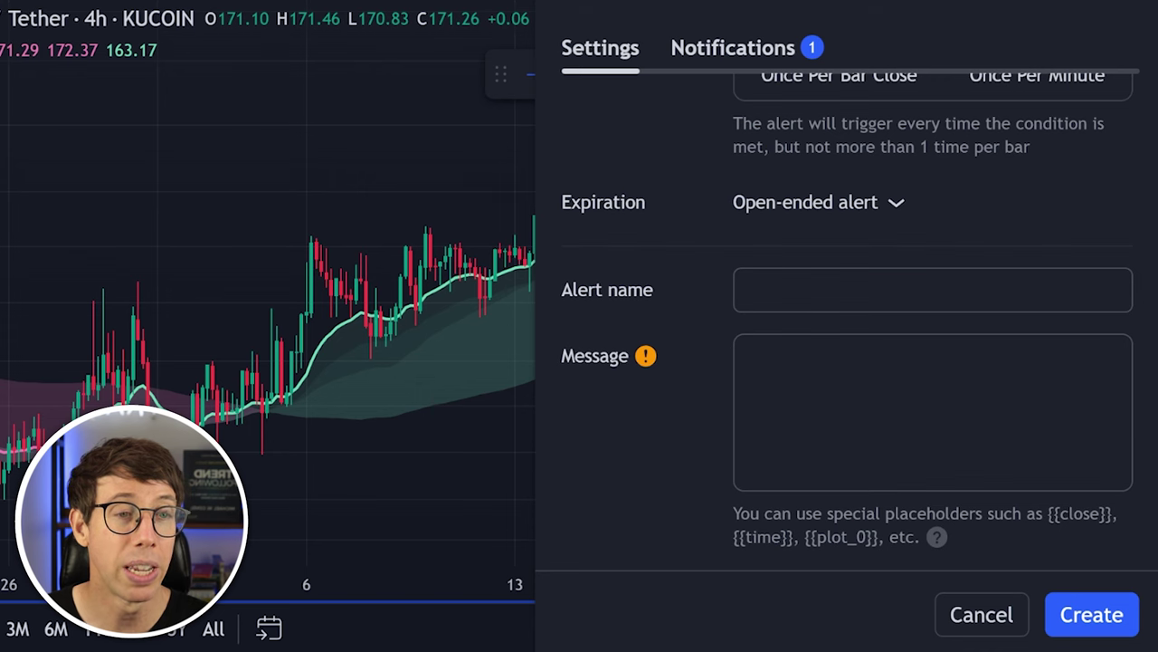
left_click(760, 395)
key("ctrl+v")
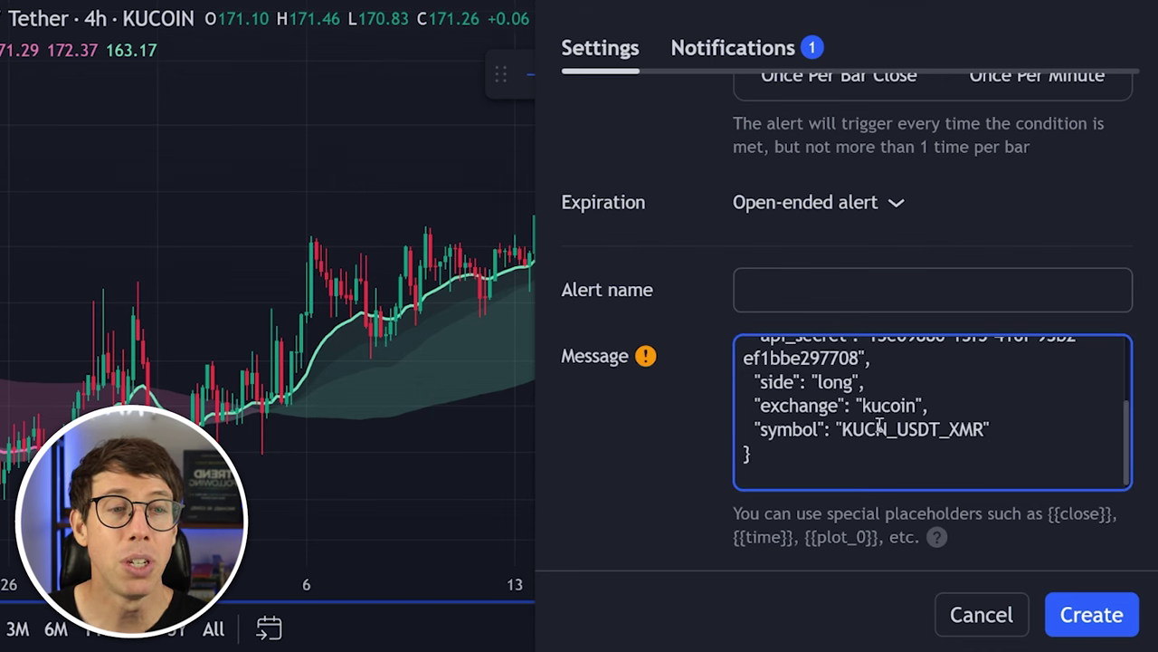
scroll(934, 429, "up", 2)
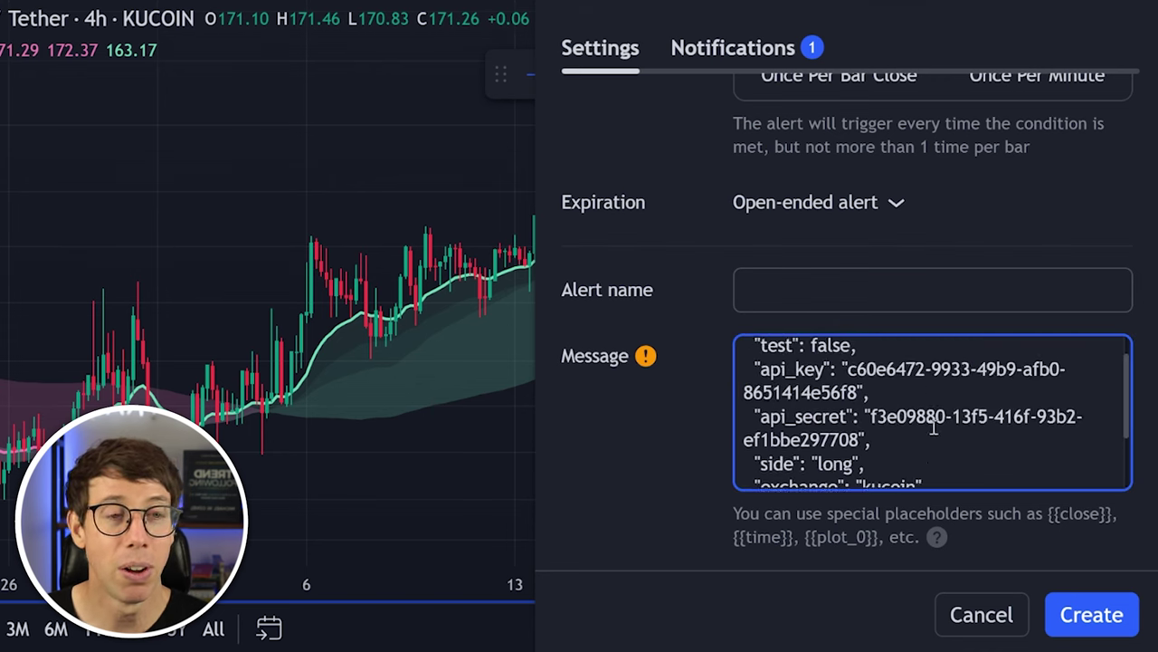
scroll(934, 429, "up", 1)
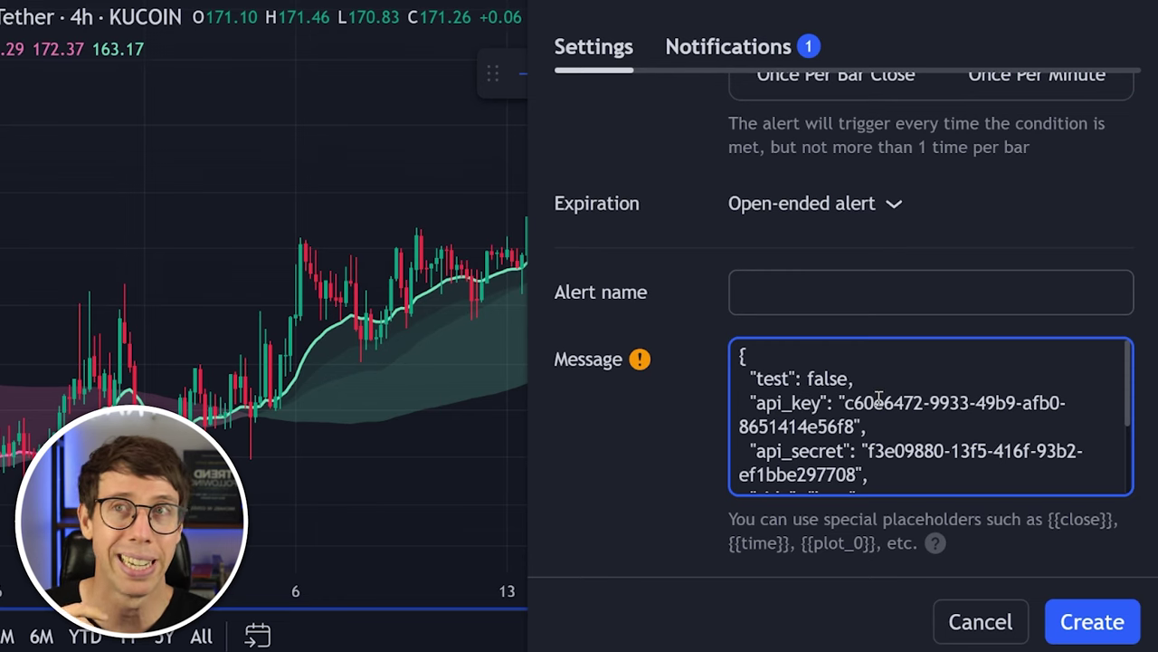
left_click(719, 50)
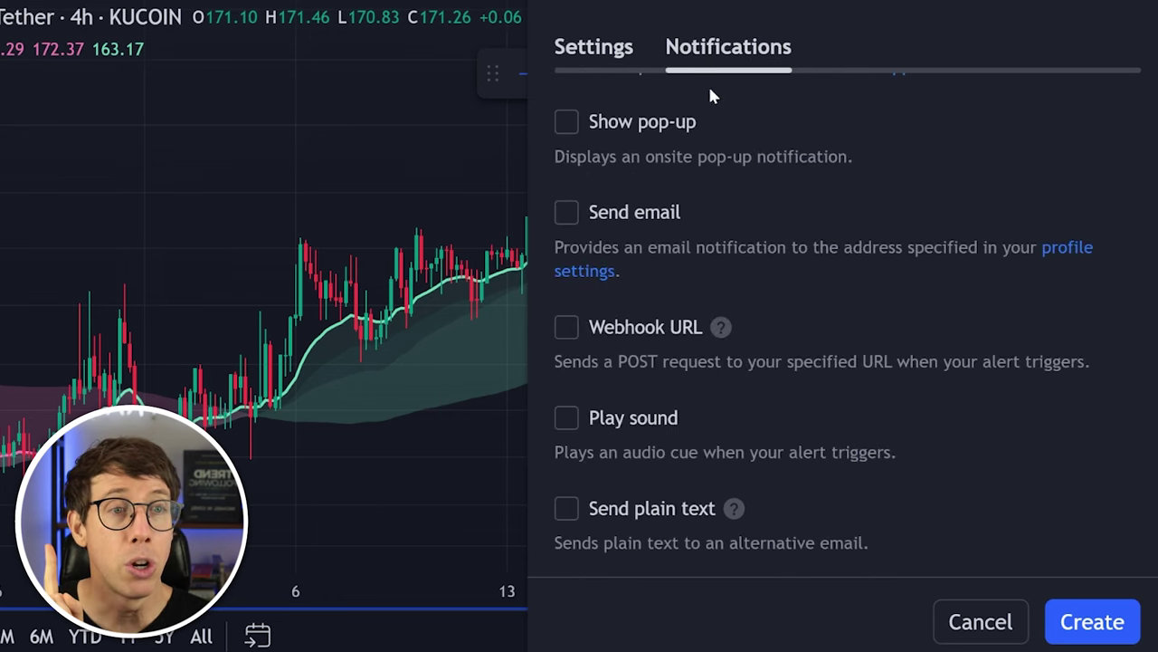
left_click(567, 327)
type("https://api.altrady.com/v2/signal_bot_positions")
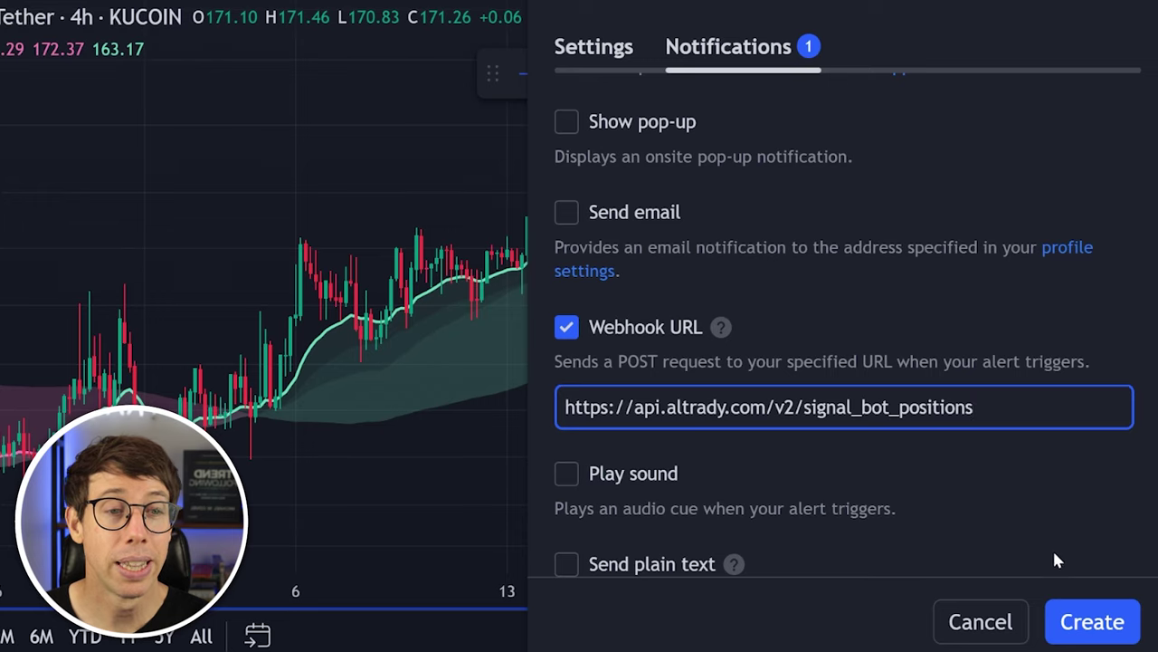
left_click(1107, 622)
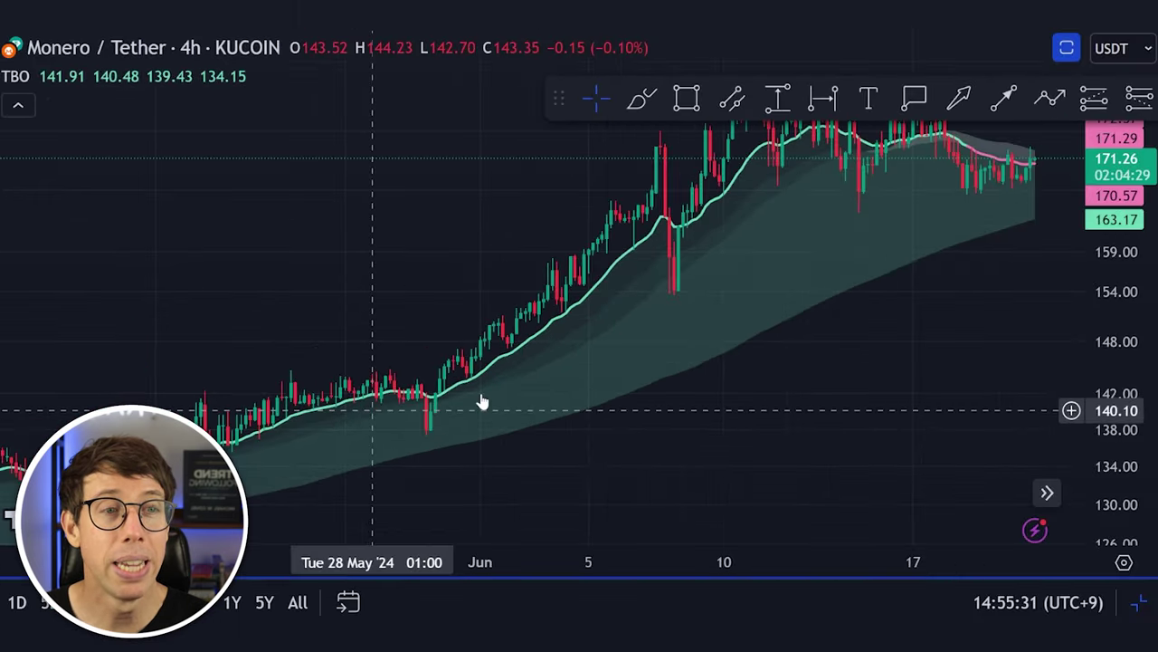
Draw a price range about 2% upward from the TBO Fast line at the latest candle.
scroll(531, 416, "right", 5)
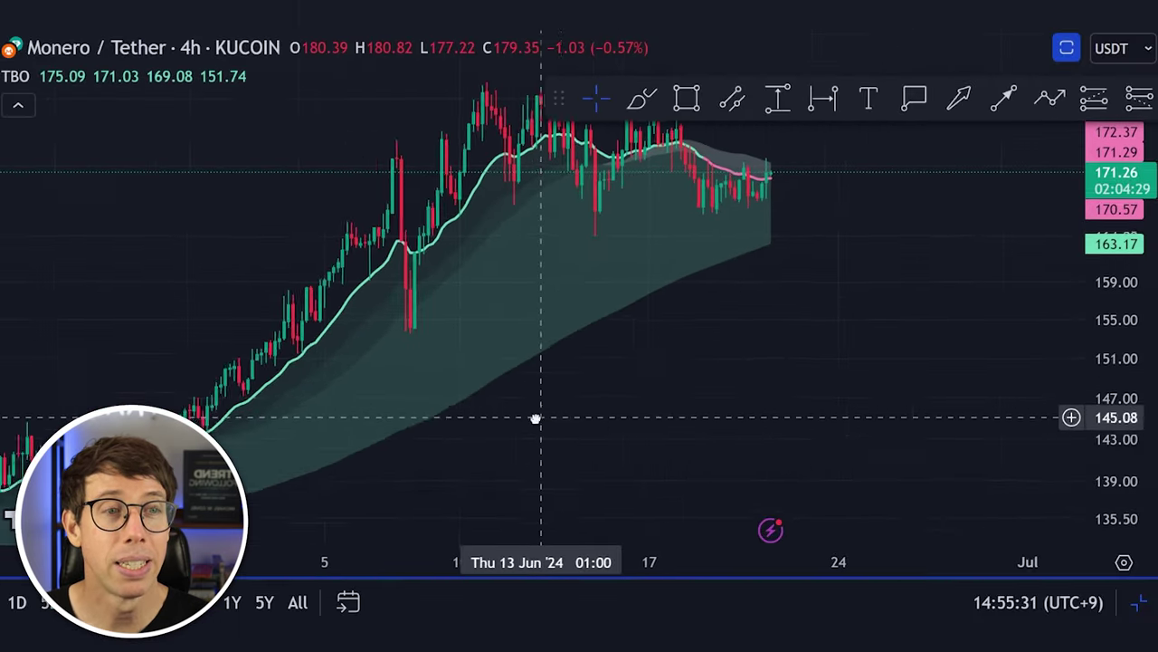
scroll(742, 324, "up", 2)
scroll(743, 324, "up", 3)
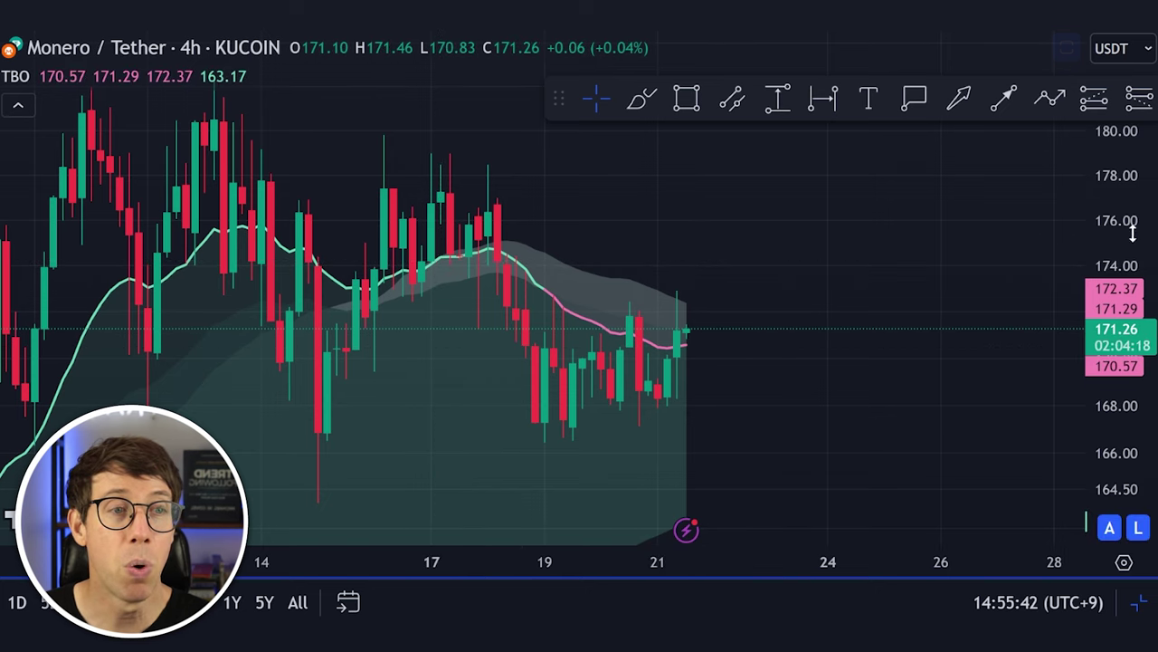
left_click(778, 97)
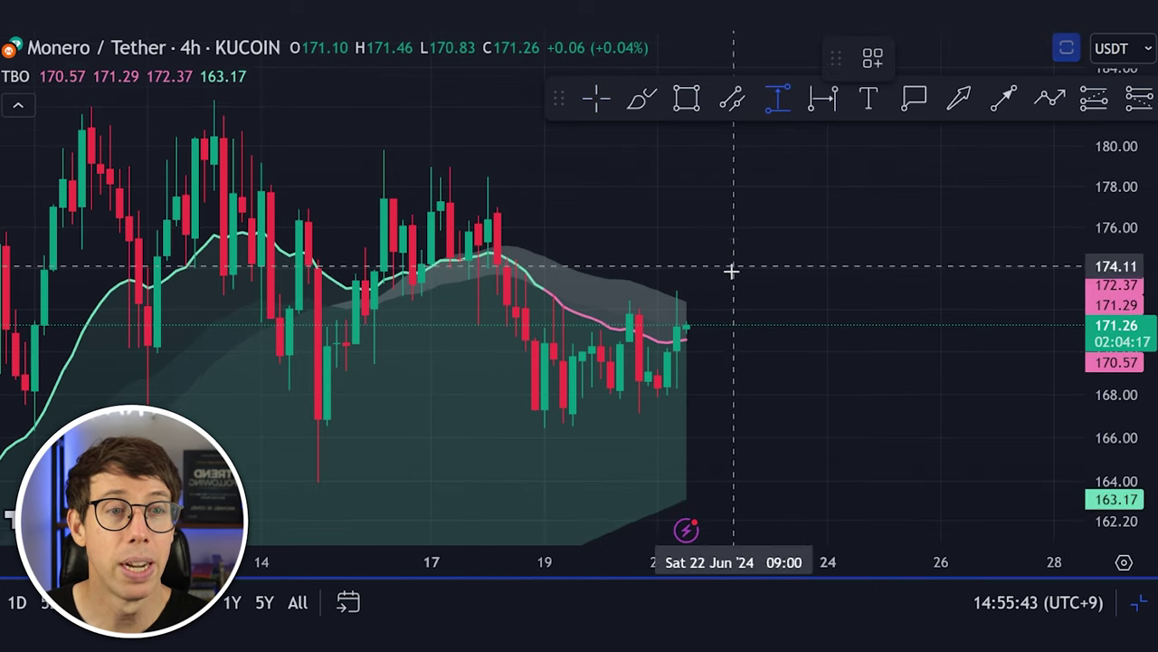
left_click(697, 340)
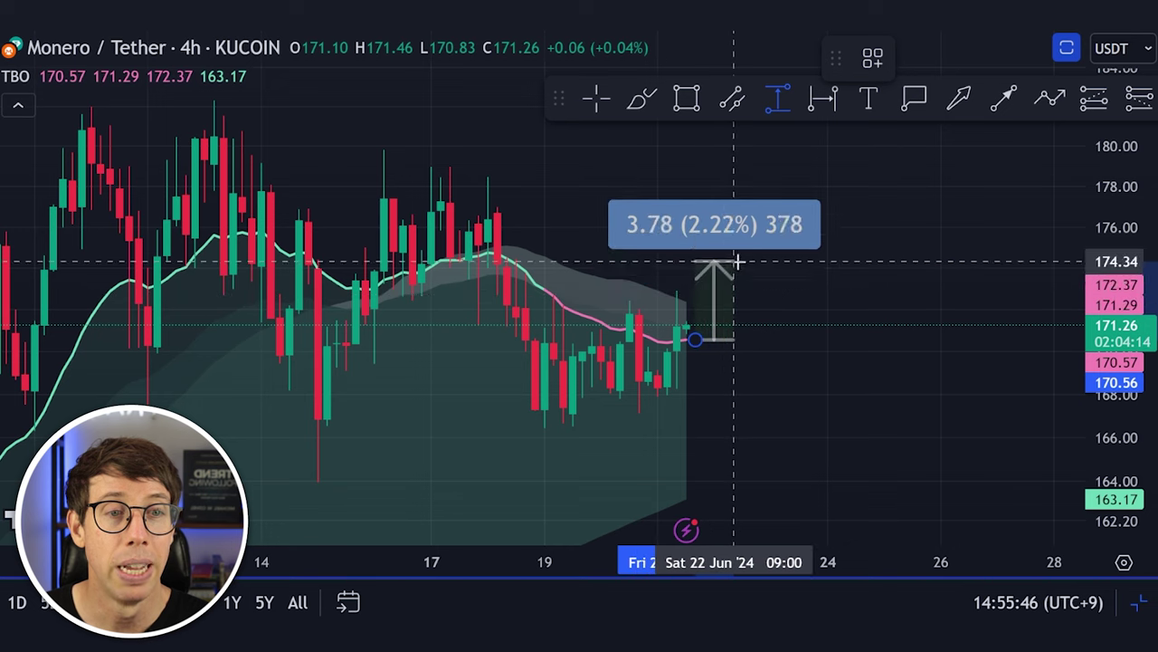
left_click(735, 269)
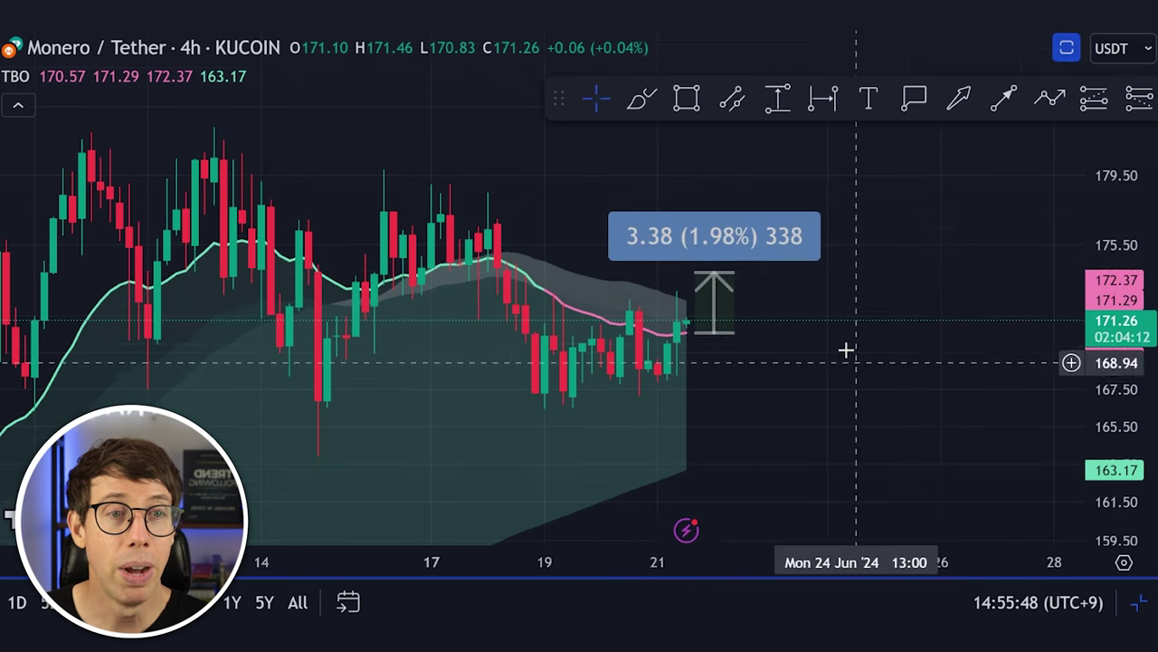
Draw a second price range about 6% downward from the TBO Fast line at the latest candle.
left_click_drag(845, 346, 783, 113)
left_click(781, 101)
left_click(663, 248)
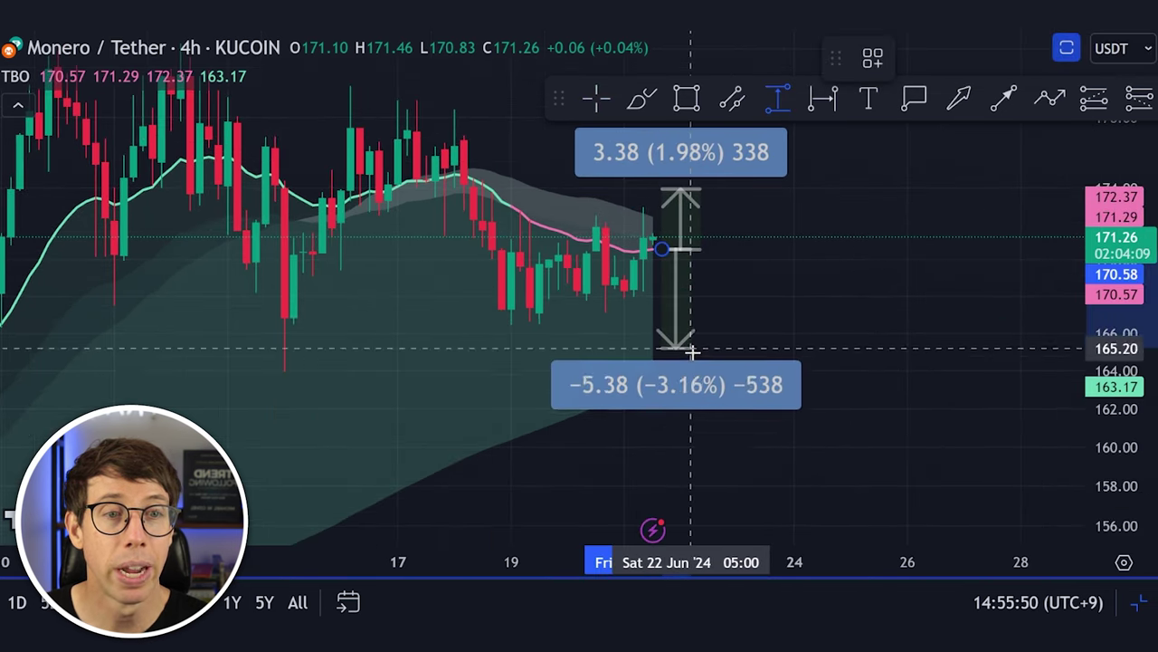
left_click(693, 441)
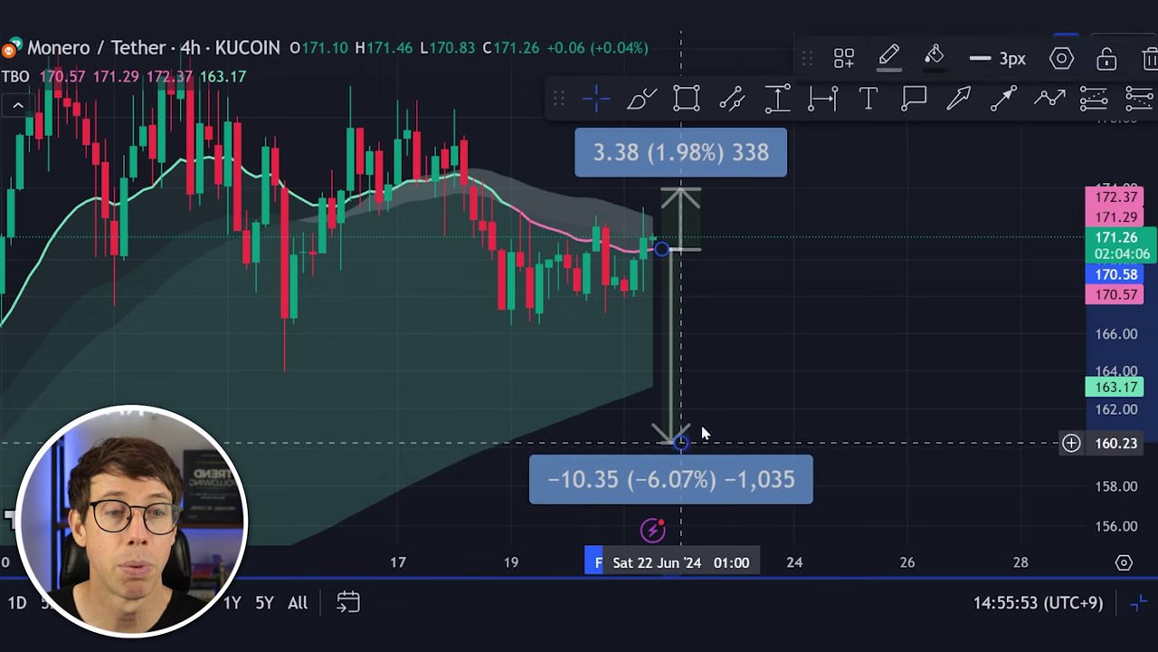
Measure the drop from the current price to the low end of the downward price range, and clear the measurement.
left_click(767, 238, "shift")
left_click(801, 442)
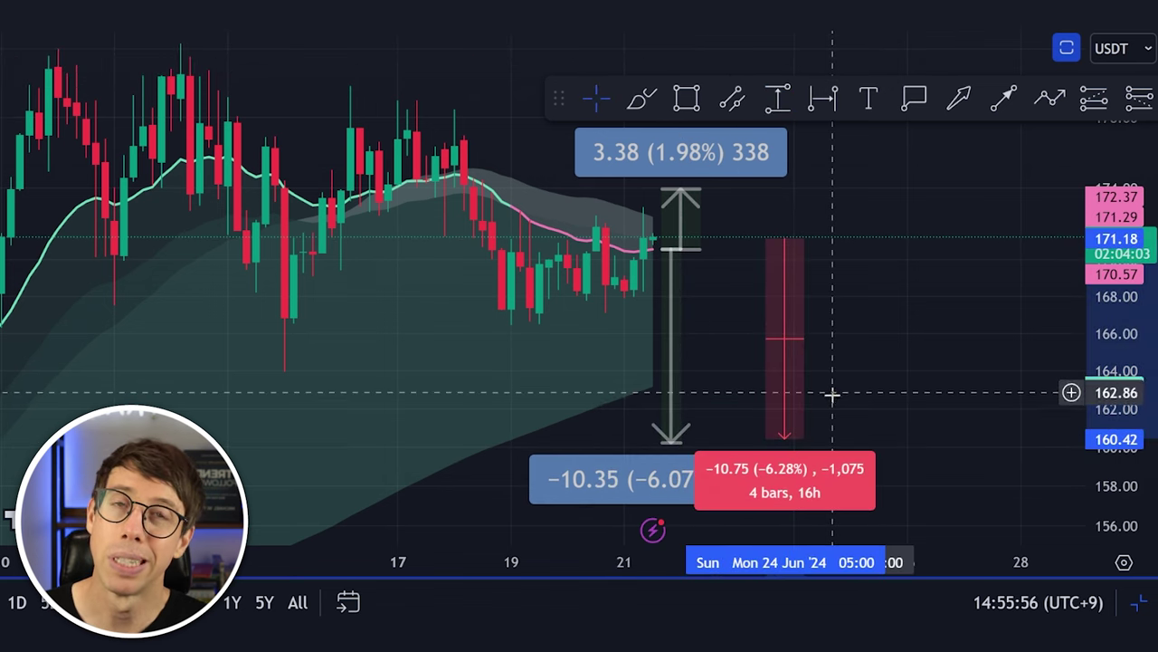
left_click(726, 291)
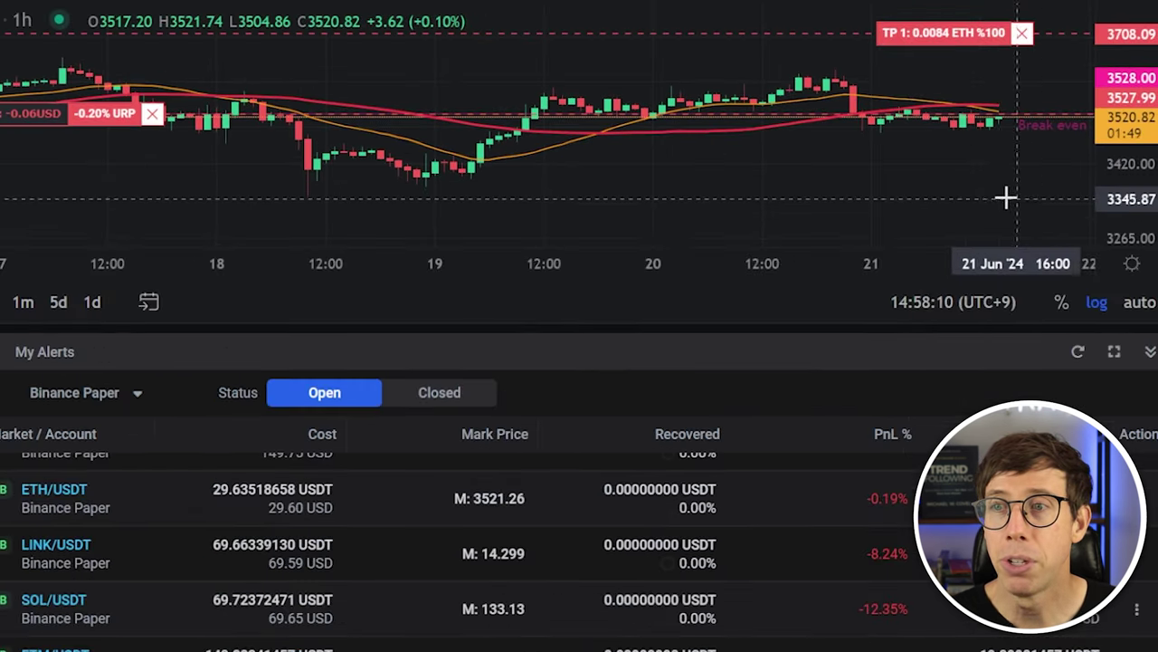
Create a webhook link for the open ETH/USDT position with the option Close with MARKET order.
left_click_drag(1074, 193, 826, 241)
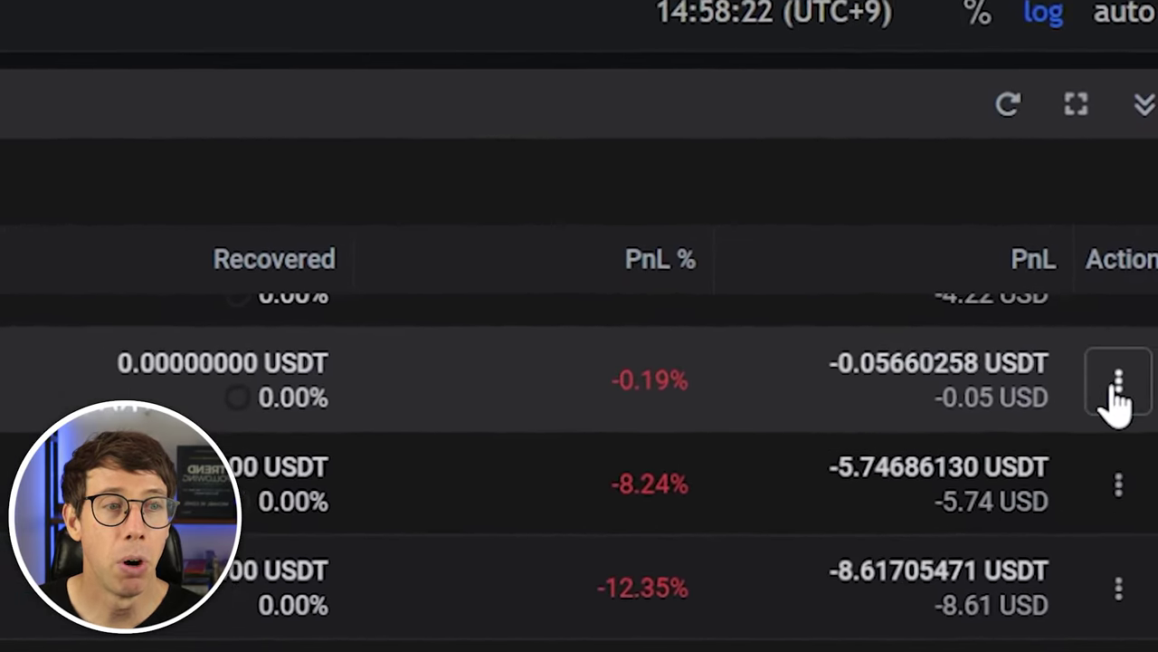
left_click(1119, 382)
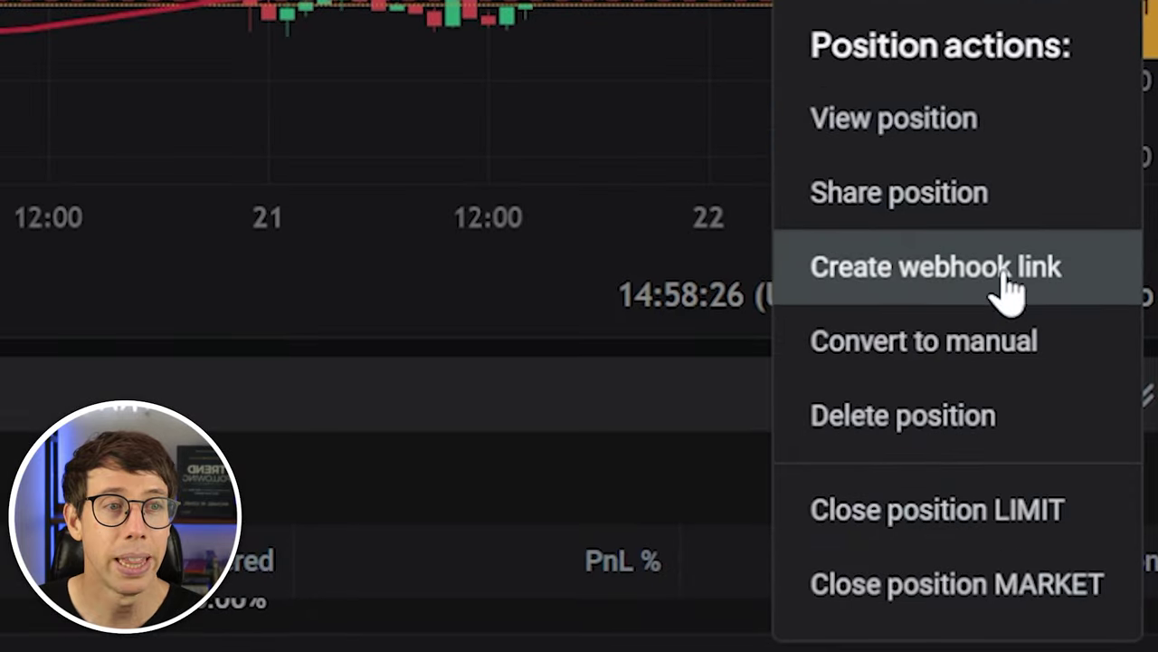
left_click(964, 271)
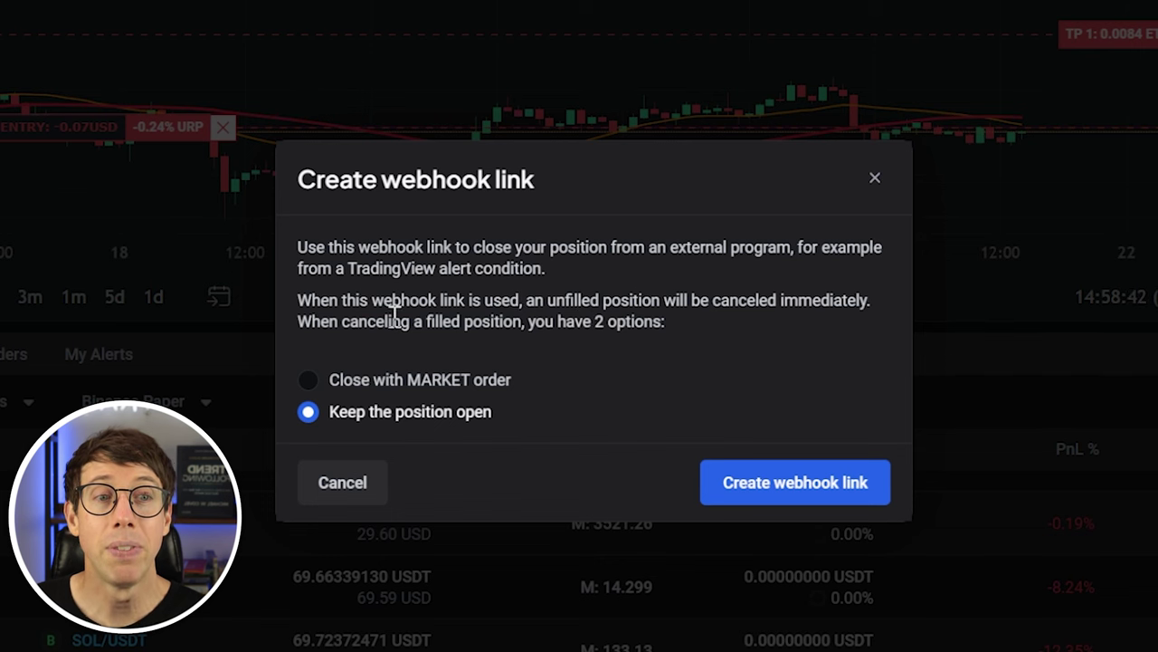
left_click(371, 387)
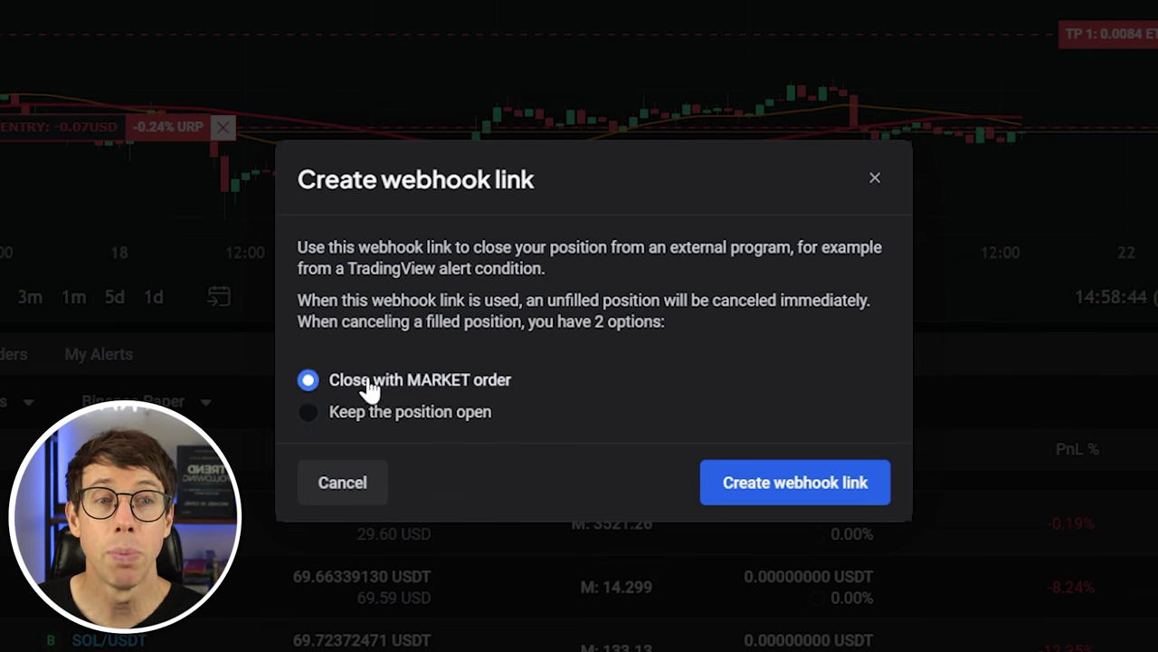
left_click(387, 424)
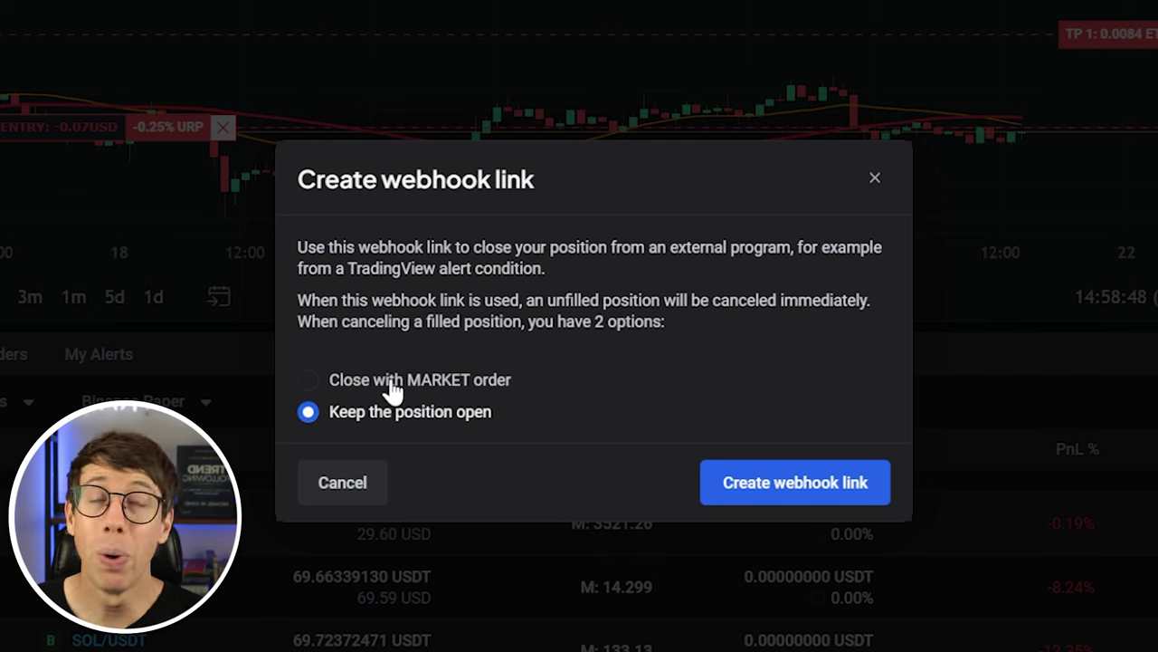
left_click(400, 387)
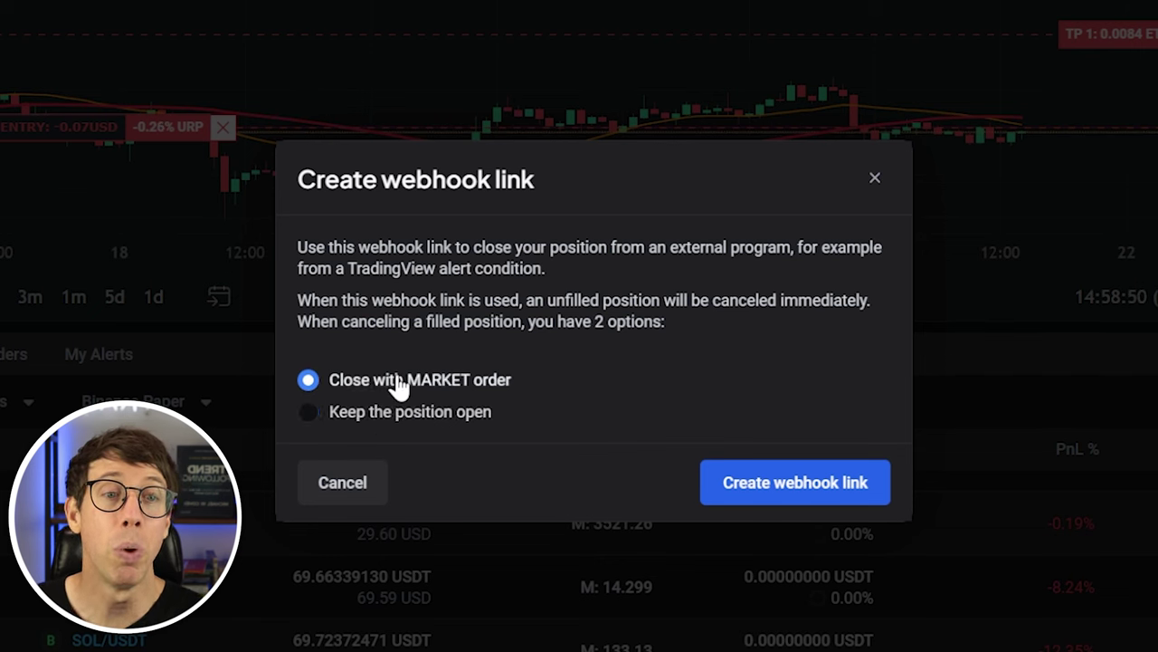
left_click(810, 499)
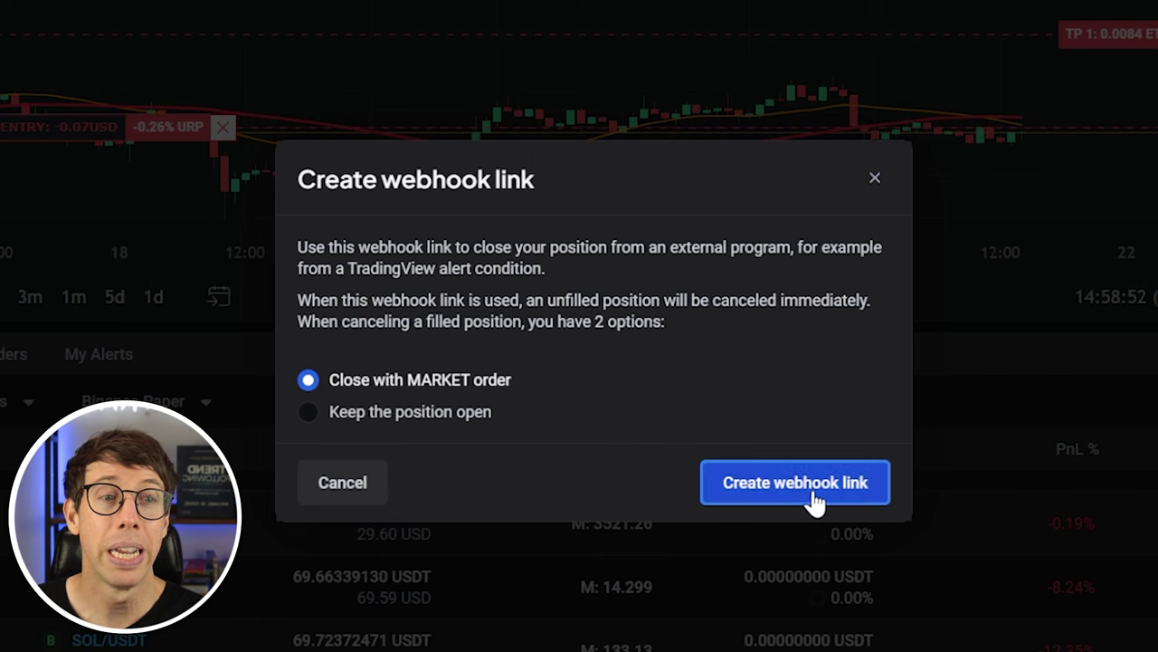
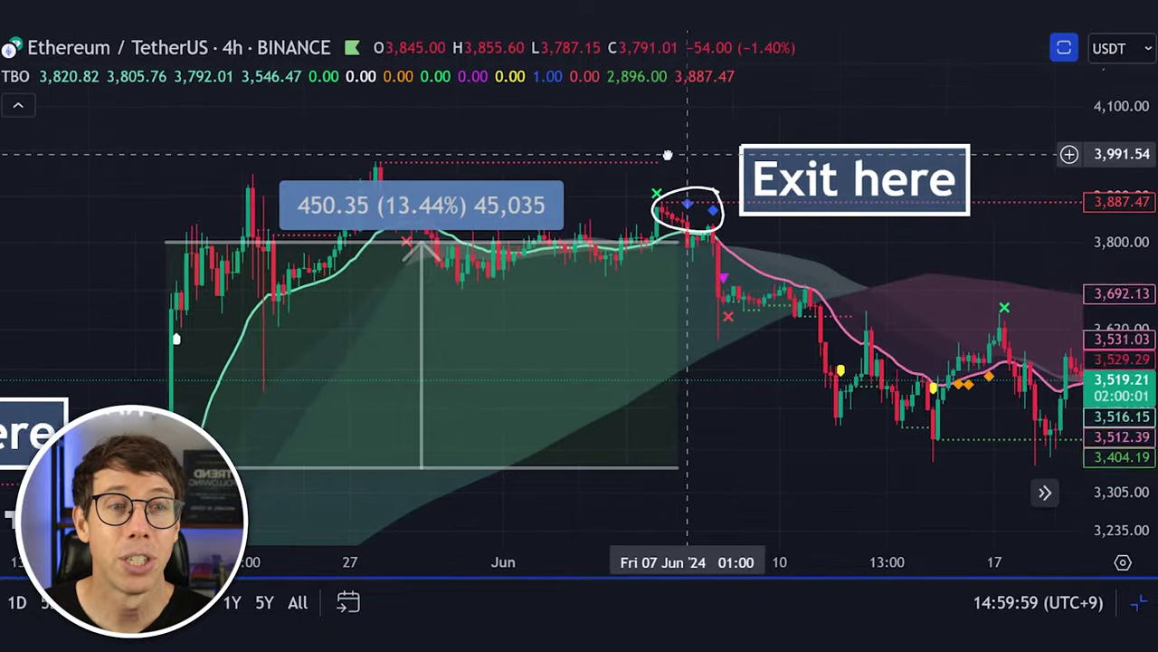
On the Ethereum 4h chart, measure a price rise upward from the current price, and clear the measurement.
left_click_drag(642, 203, 375, 201)
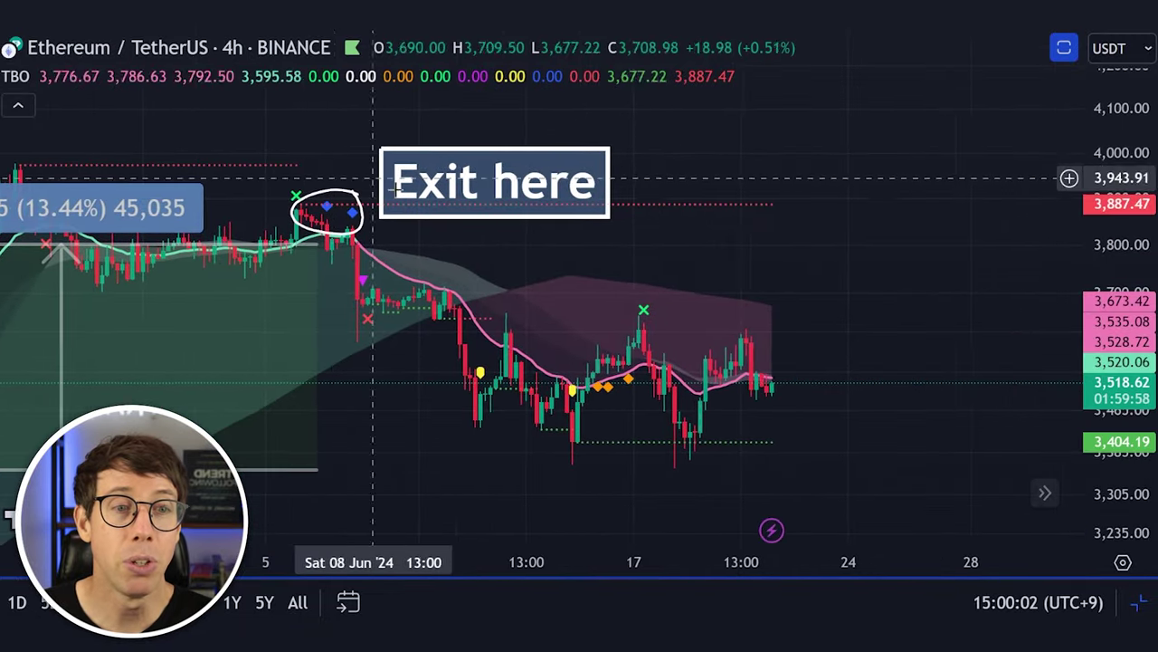
left_click(808, 384, "shift")
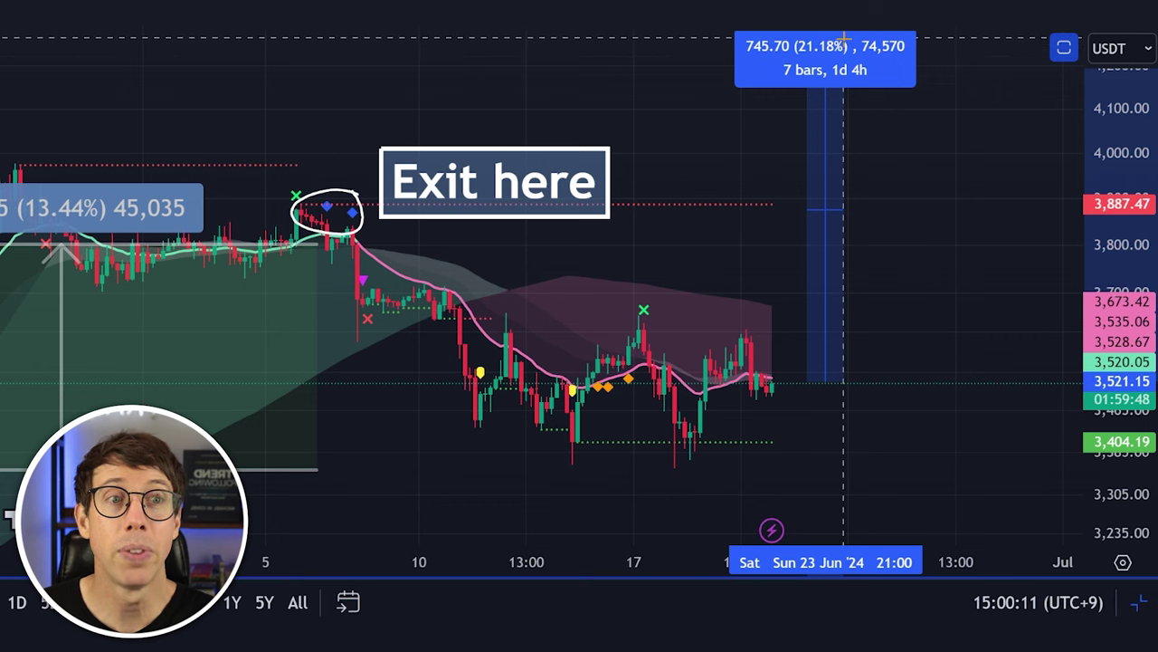
left_click(897, 302)
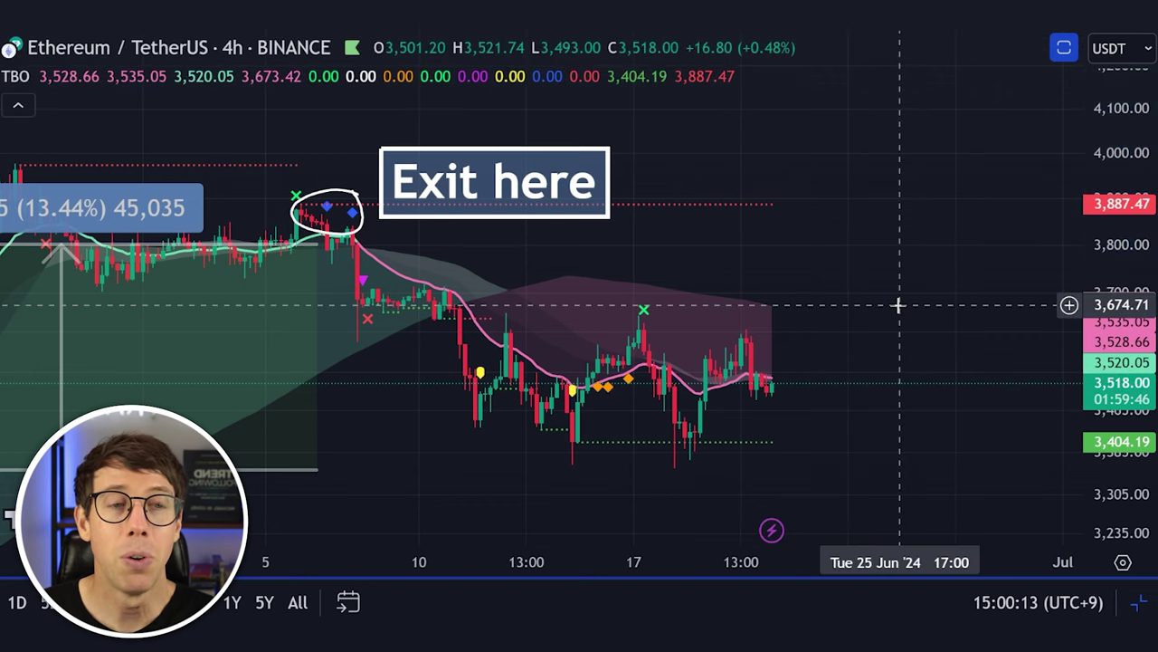
scroll(897, 303, "left", 5)
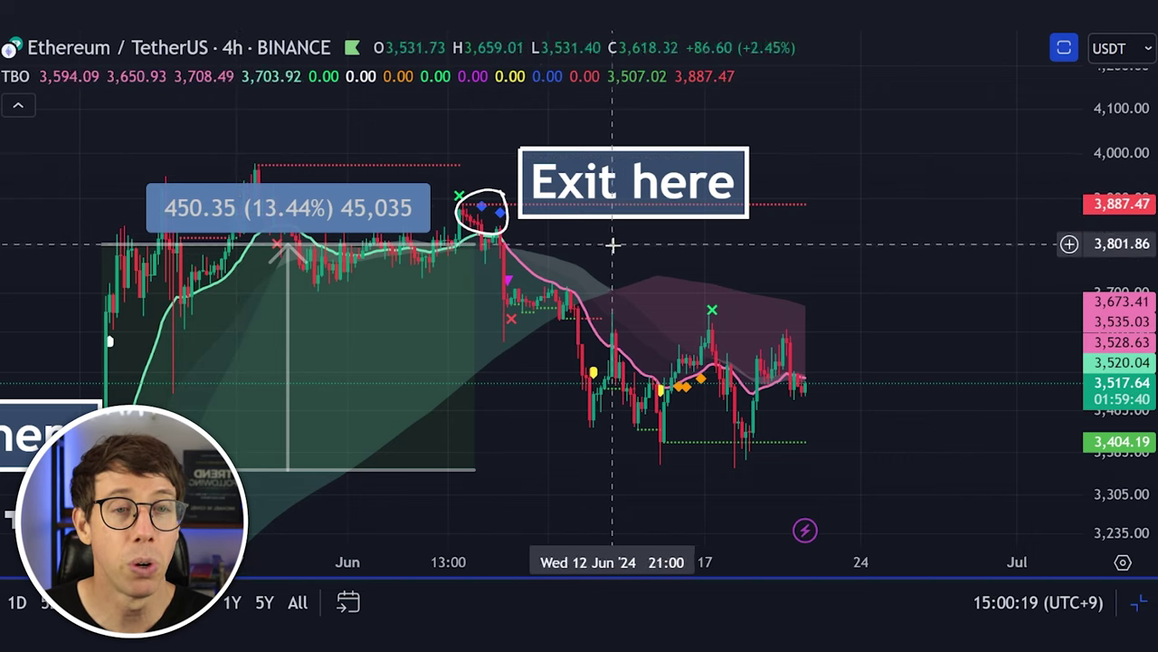
Start an ETHUSDT alert with the TBO (Standard) Close Long condition, triggering Once Per Bar Close.
key("alt+a")
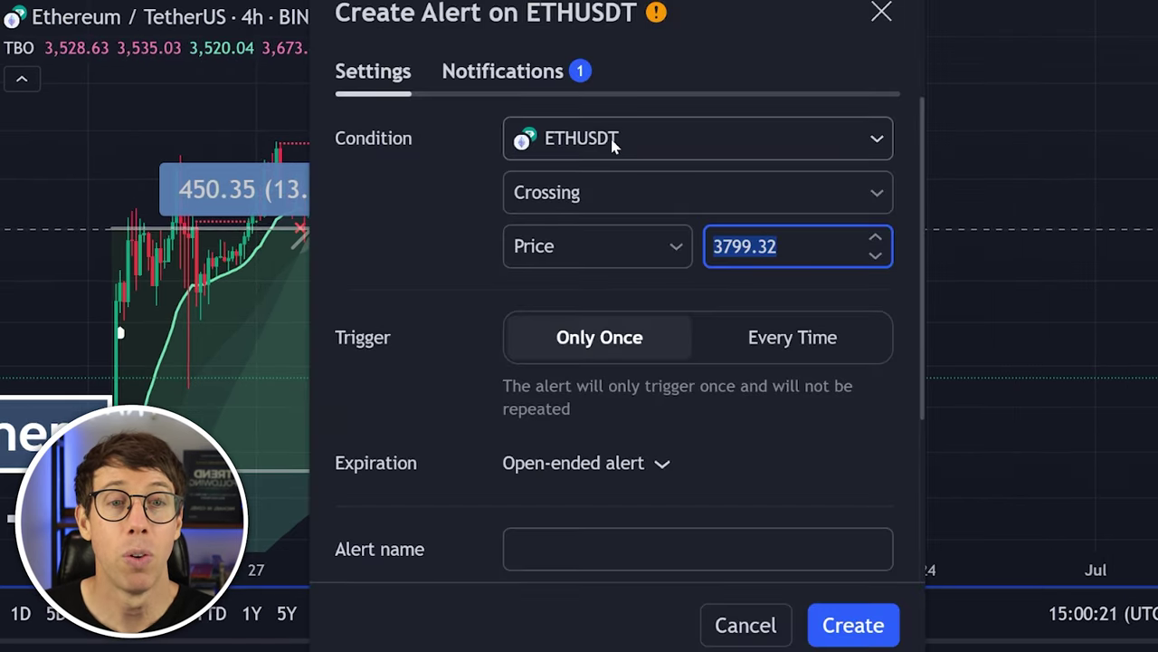
left_click(613, 144)
left_click(616, 269)
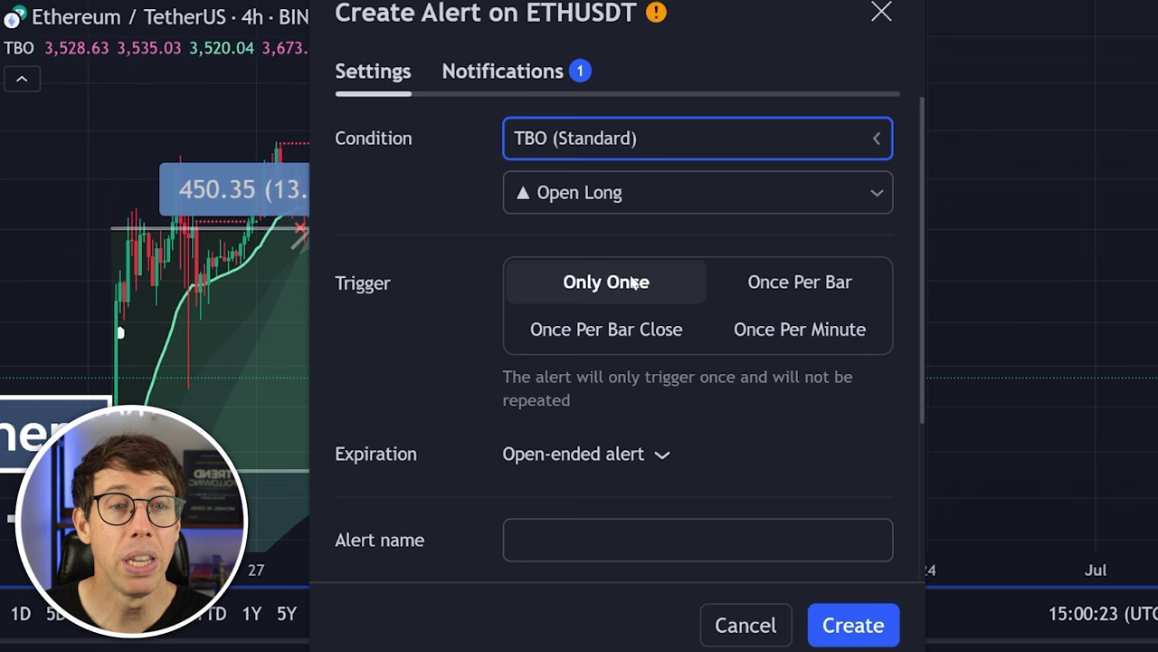
left_click(623, 196)
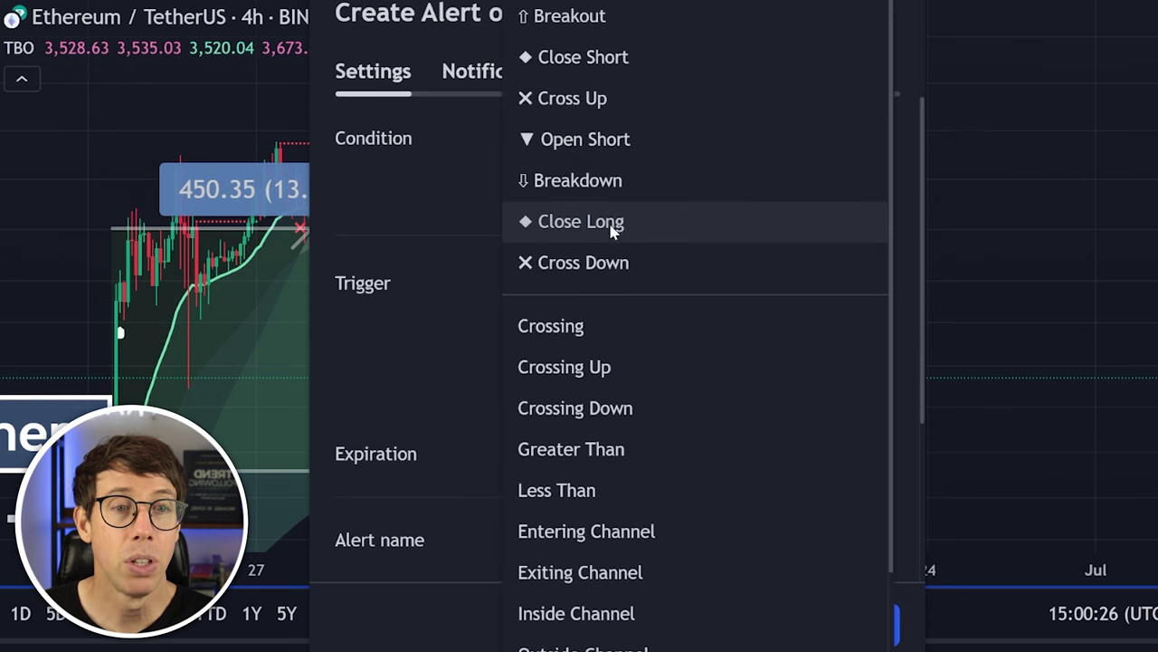
left_click(612, 228)
left_click(626, 331)
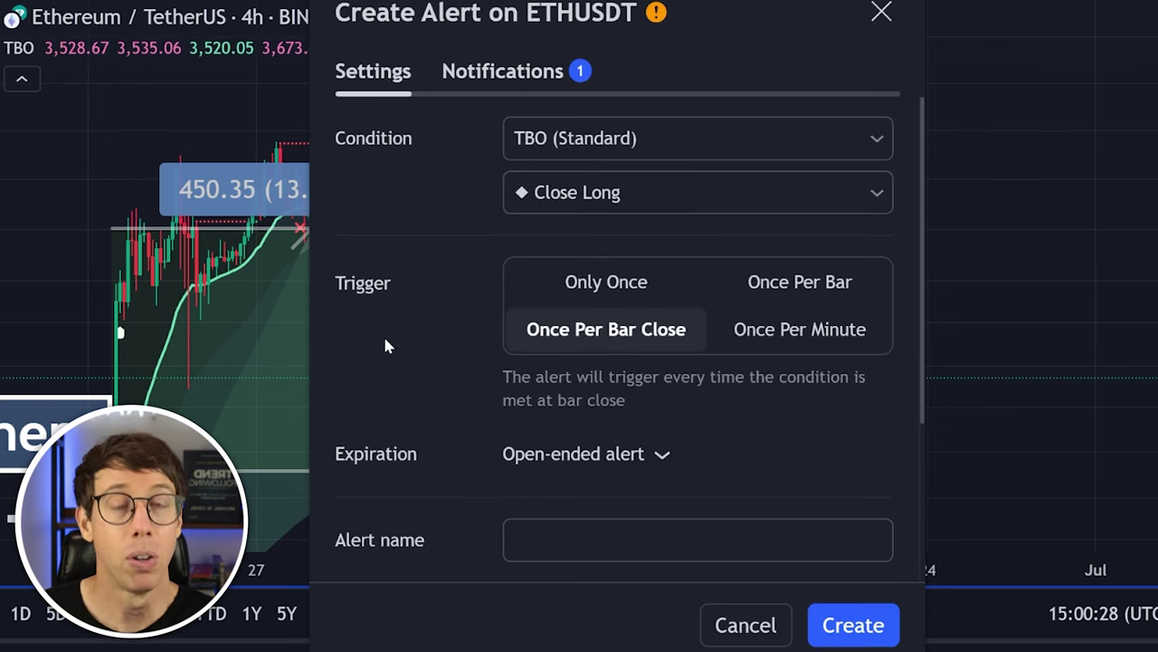
Replace the webhook URL in the alert's notifications with the copied position webhook link.
scroll(650, 369, "down", 3)
left_click(503, 70)
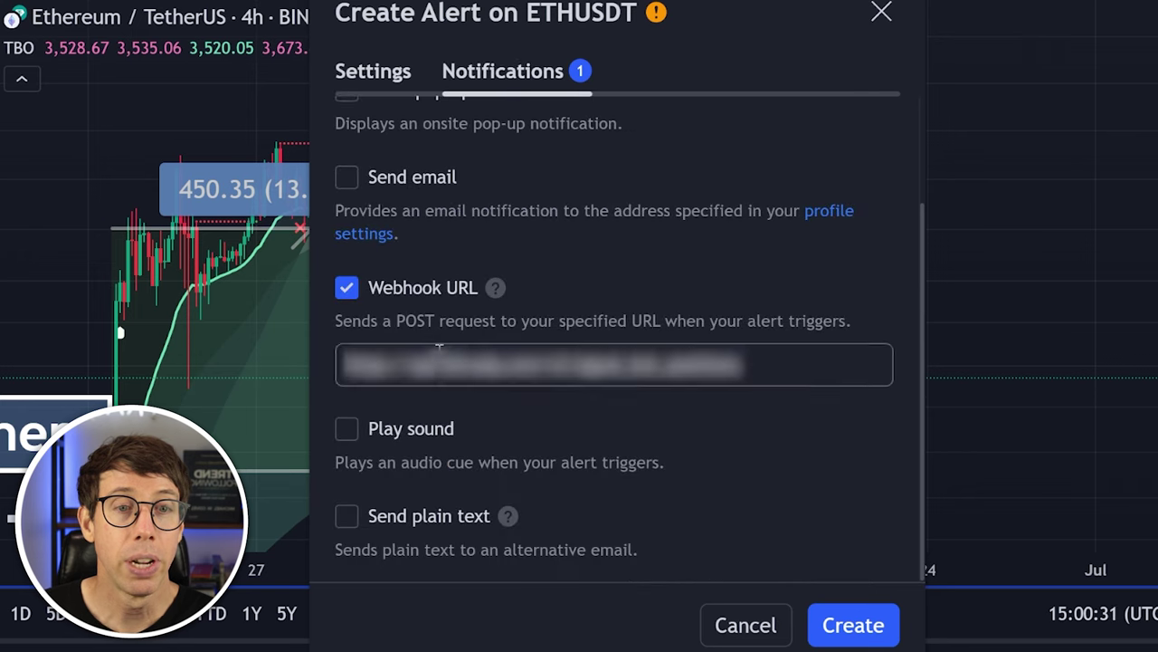
key("ctrl+v")
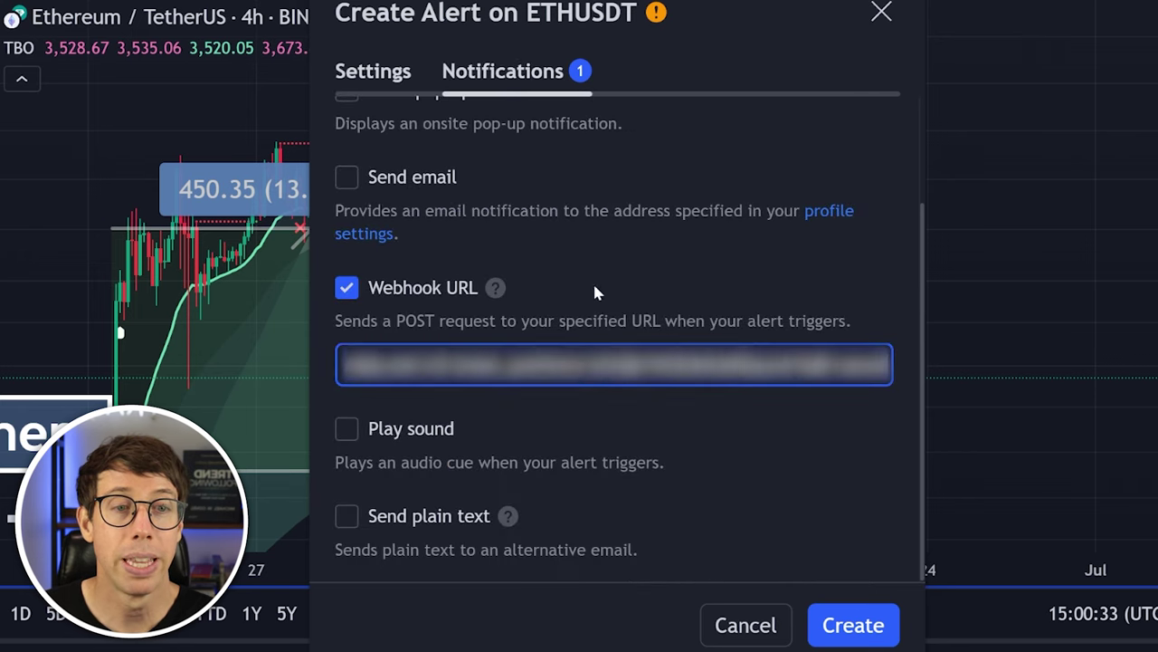
left_click(595, 279)
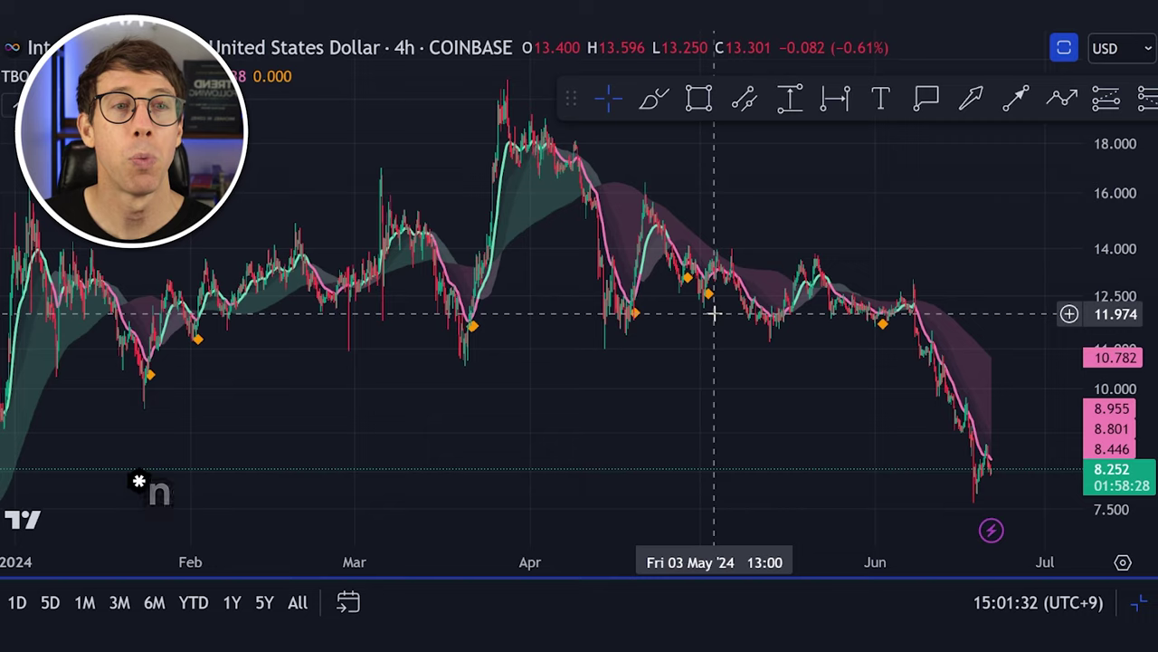
Circle the orange diamond signals of late January, early February, late March and mid-April with the Brush on the COINBASE 4h chart.
mouse_move(145, 349)
left_mouse_down()
mouse_move(117, 357)
mouse_move(169, 370)
mouse_move(155, 349)
mouse_move(218, 336)
mouse_move(201, 328)
mouse_move(174, 357)
left_mouse_up()
mouse_move(485, 312)
left_mouse_down()
mouse_move(454, 342)
mouse_move(497, 314)
left_mouse_up()
left_click_drag(637, 299, 627, 334)
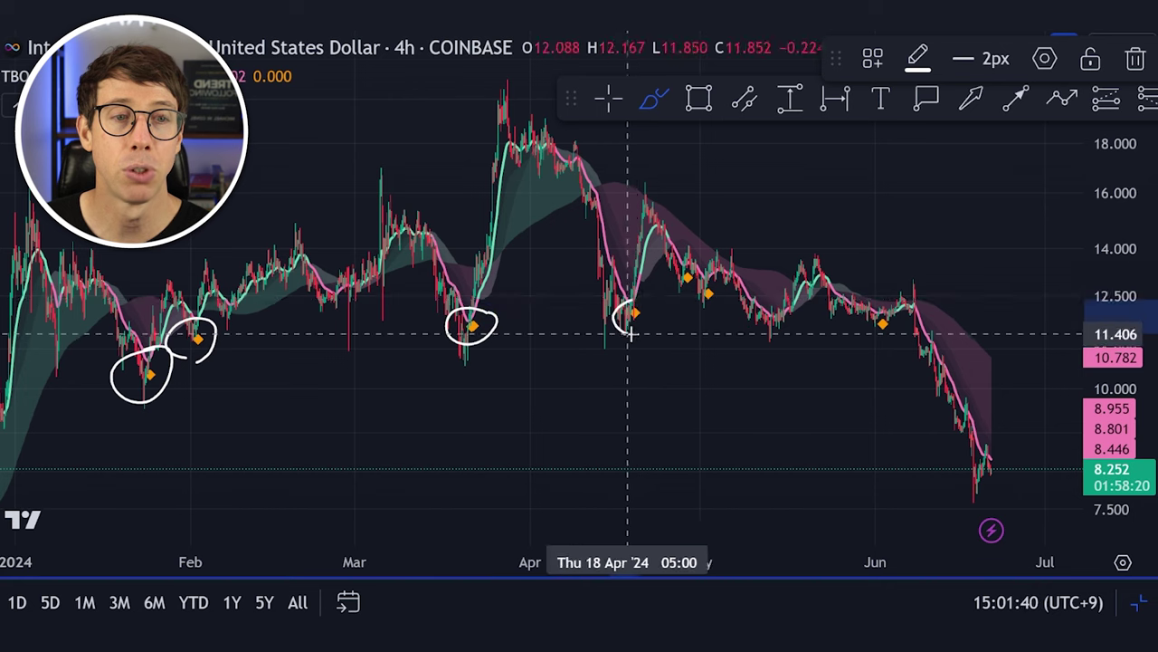
Draw a price range about 8.7% upward over the bounce that follows the late-January signal.
left_click(792, 98)
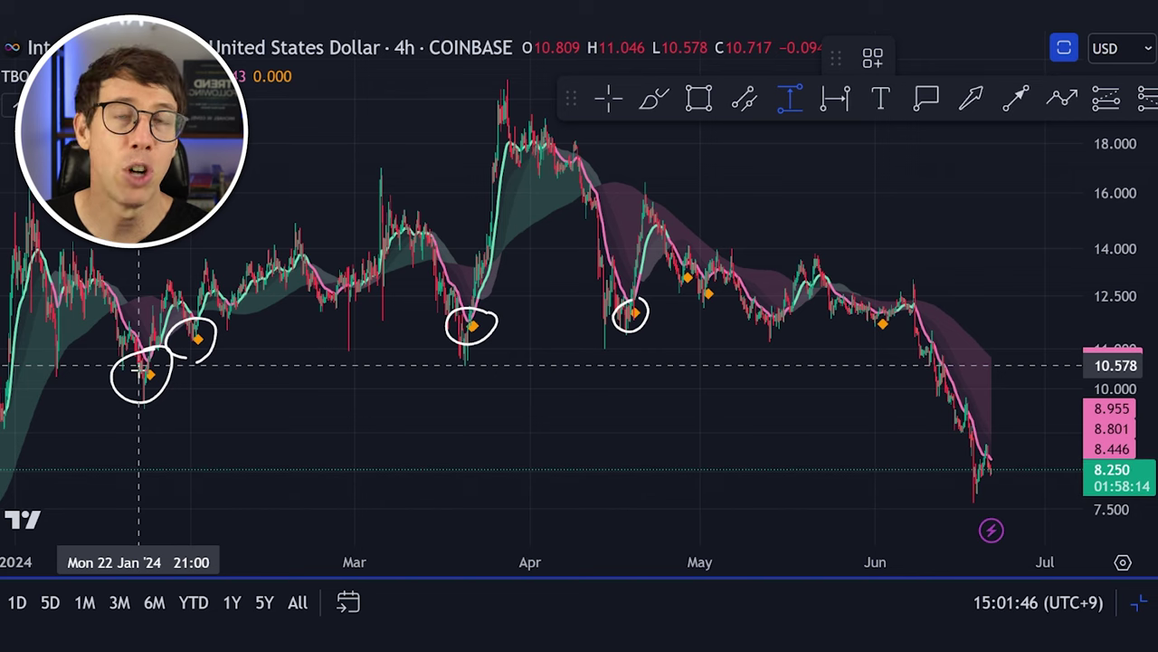
scroll(139, 367, "up", 5)
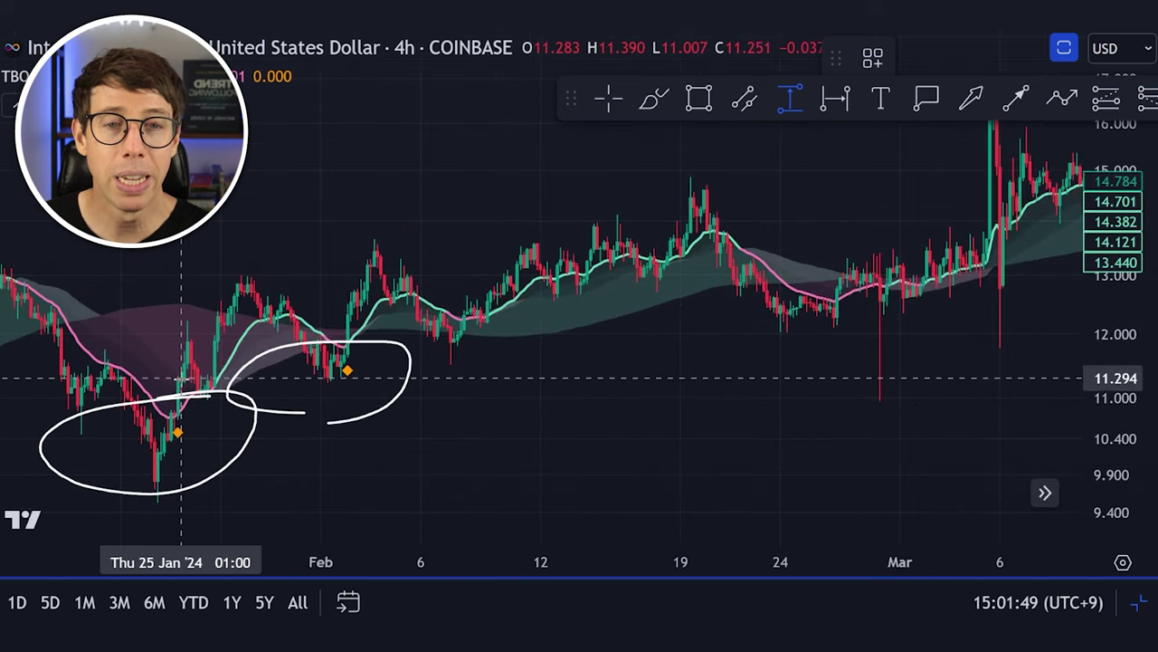
left_click(180, 377)
left_click(205, 318)
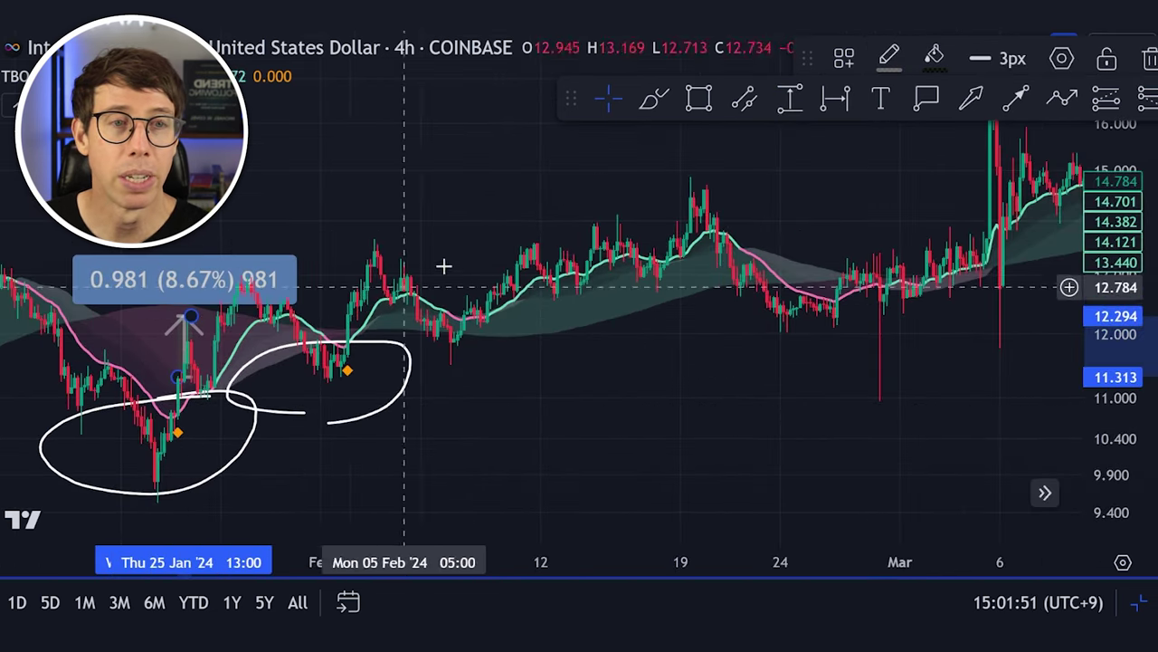
Draw a price range about 11.4% upward over the bounce that follows the early-February signal.
left_click(788, 98)
left_click(351, 315)
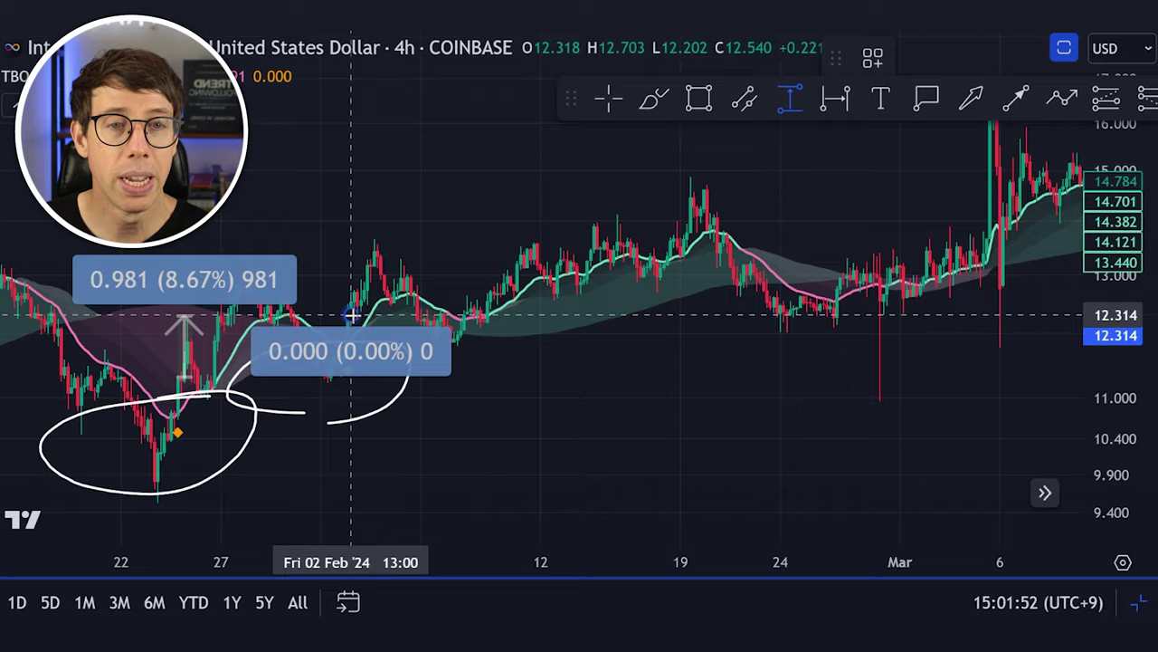
left_click(388, 233)
Draw a price range about 56% upward over the rally that follows the circled late-March signals.
left_click_drag(815, 221, 80, 383)
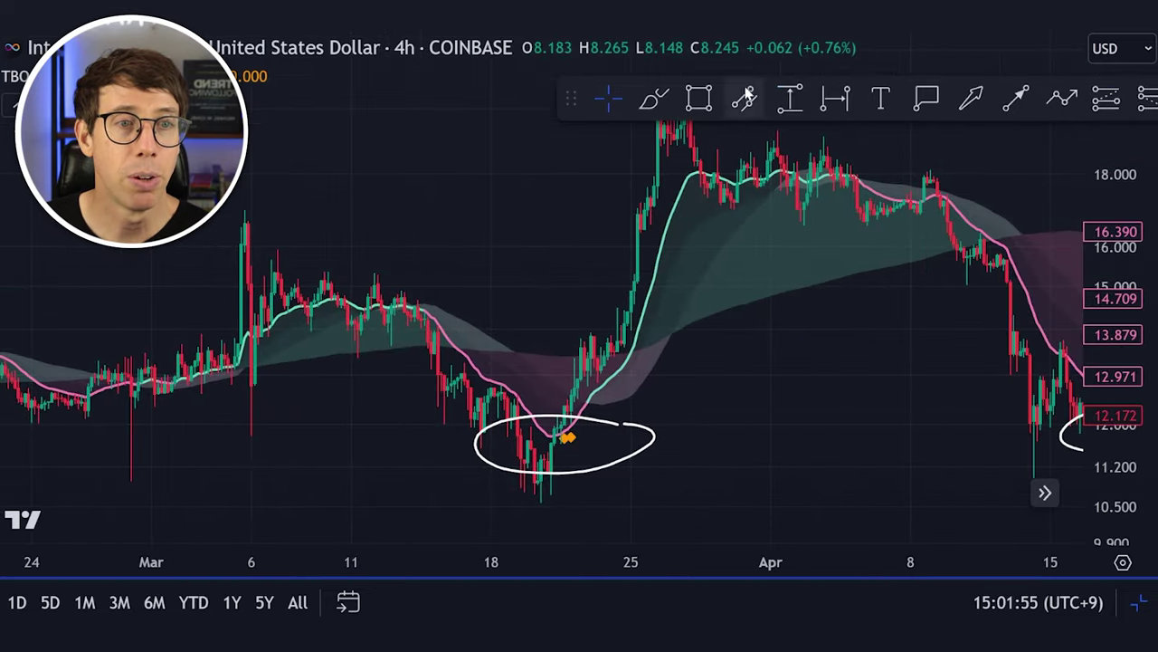
left_click(788, 100)
left_click(565, 412)
left_click(613, 138)
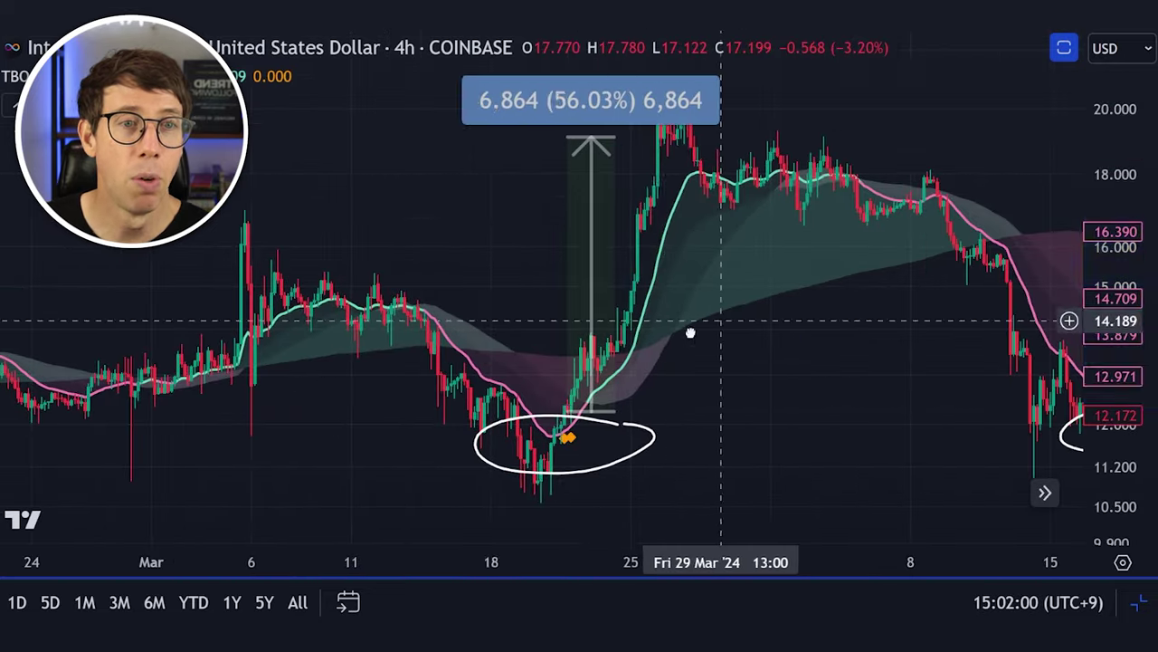
Draw a price range about 26% upward over the bounce that follows the circled mid-April signal.
left_click_drag(693, 331, 383, 381)
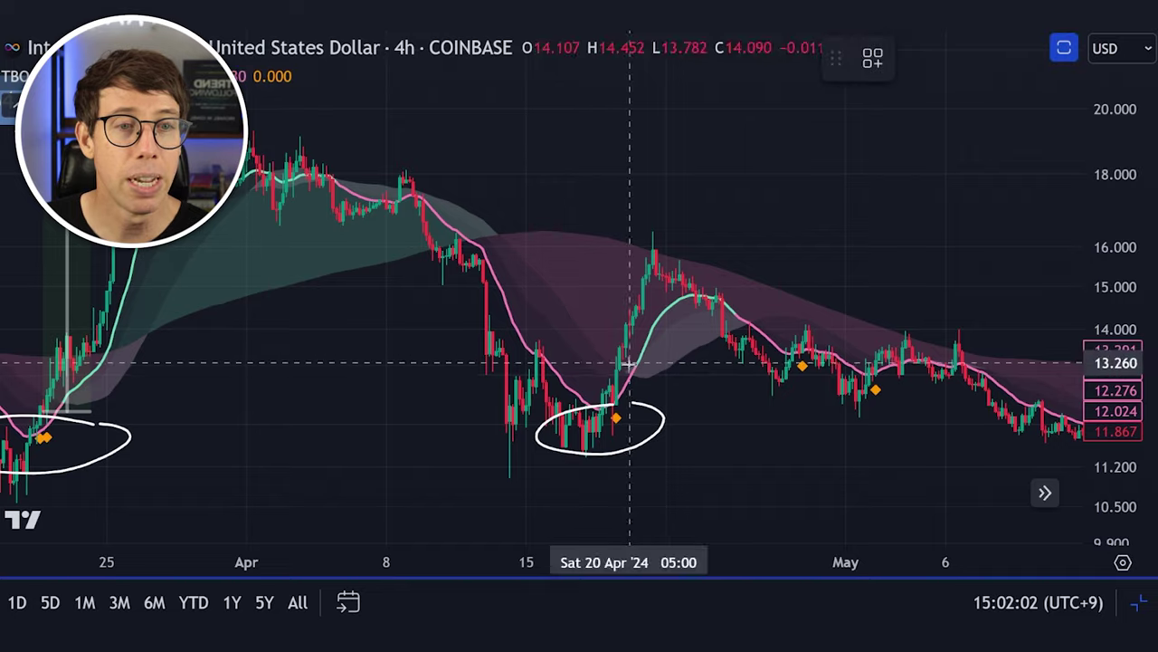
left_click(615, 372, "shift")
left_click(633, 230)
Measure the price drops that follow the late-April and early-June signals, and clear the measurements.
left_click_drag(750, 259, 468, 310)
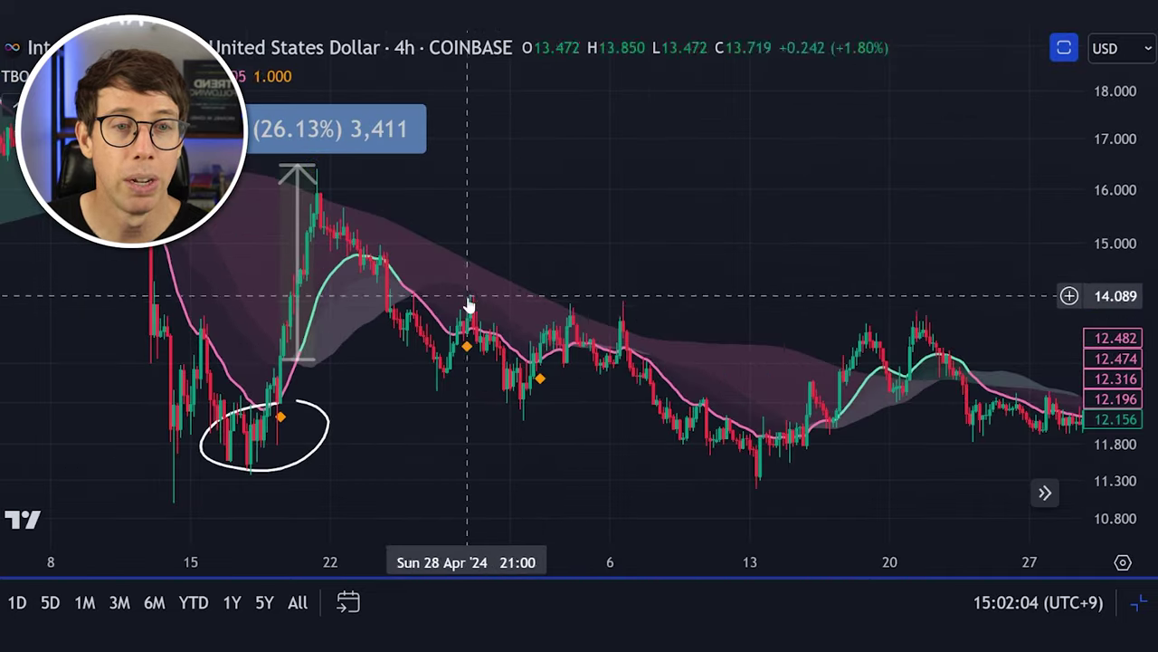
left_click(471, 319, "shift")
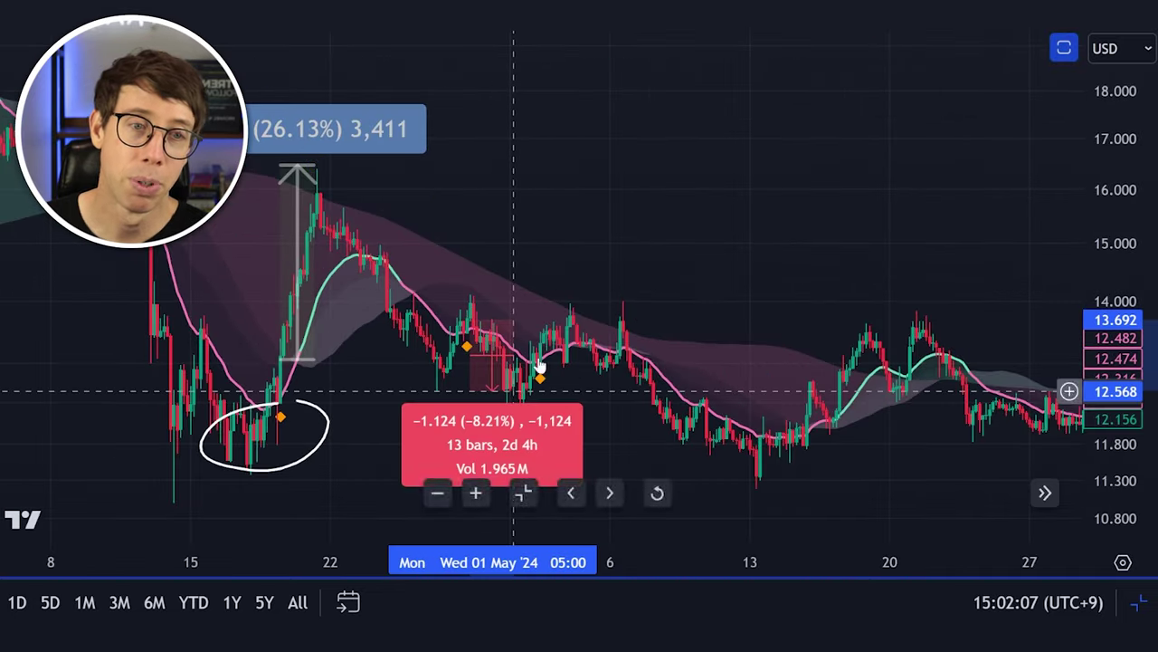
scroll(651, 190, "down", 3)
scroll(652, 190, "down", 4)
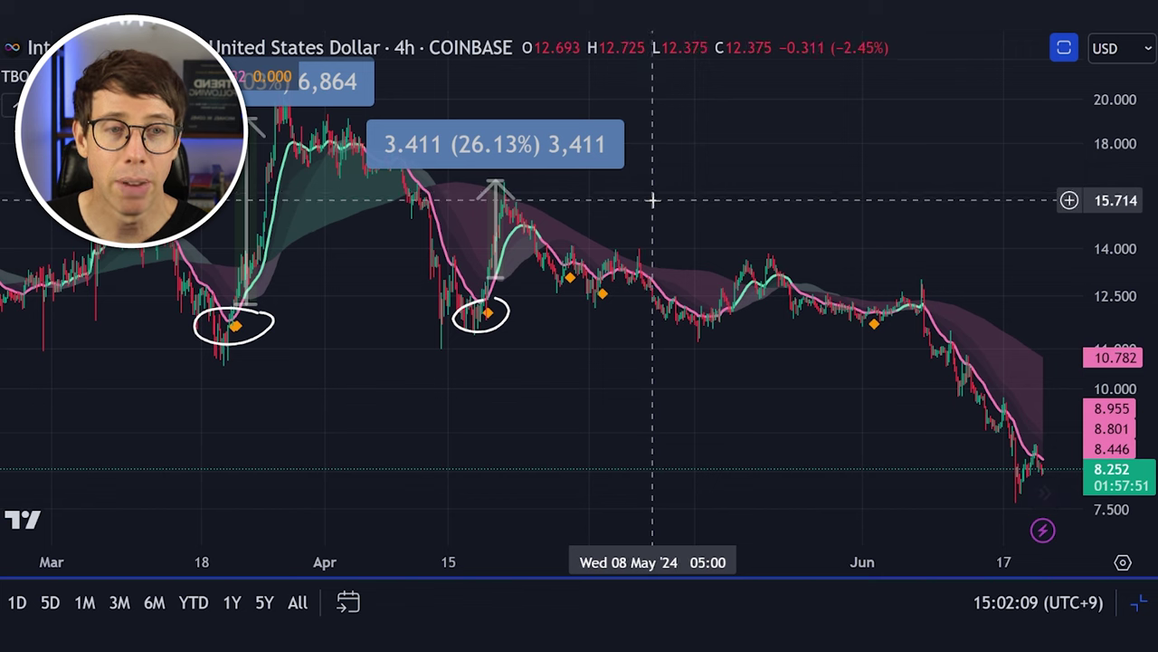
left_click(879, 315, "shift")
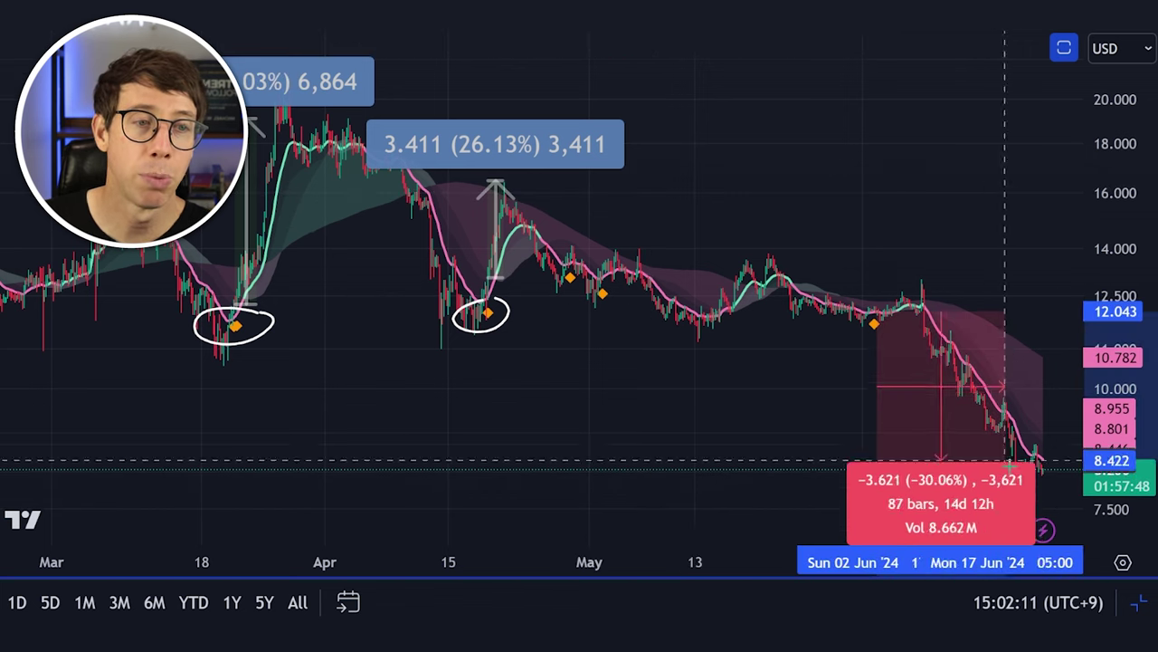
left_click(962, 237)
scroll(842, 220, "down", 2)
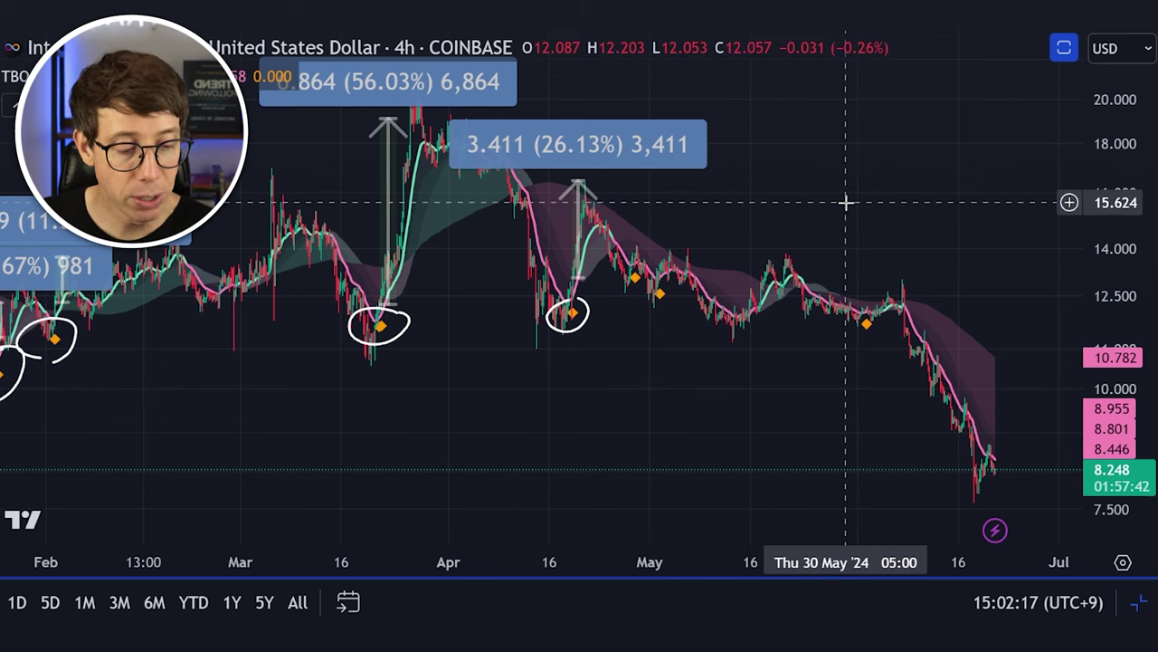
Switch the chart to the 1D timeframe and review the orange diamond signals through 2023.
type("1D")
key("Return")
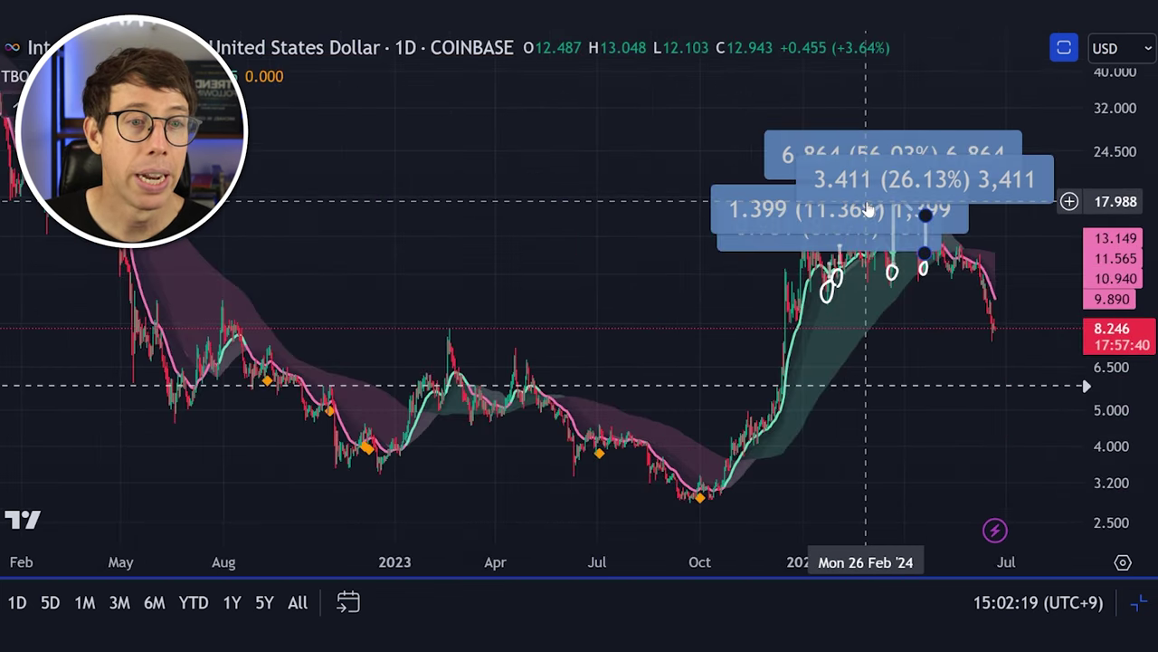
scroll(959, 310, "up", 3)
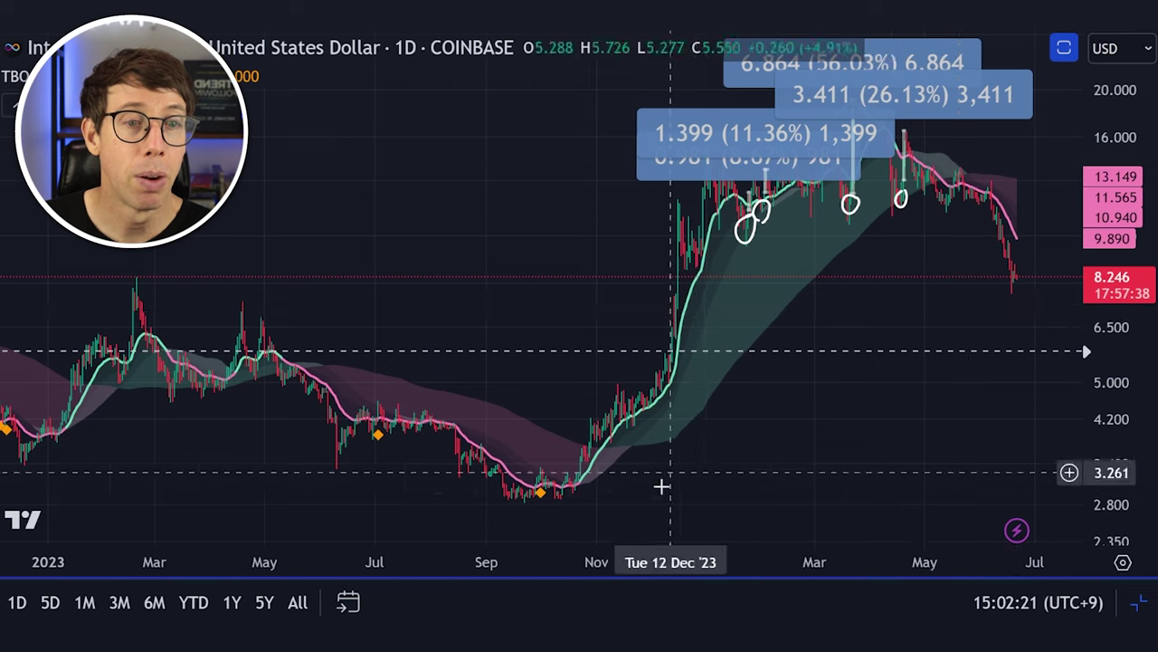
scroll(557, 474, "down", 2)
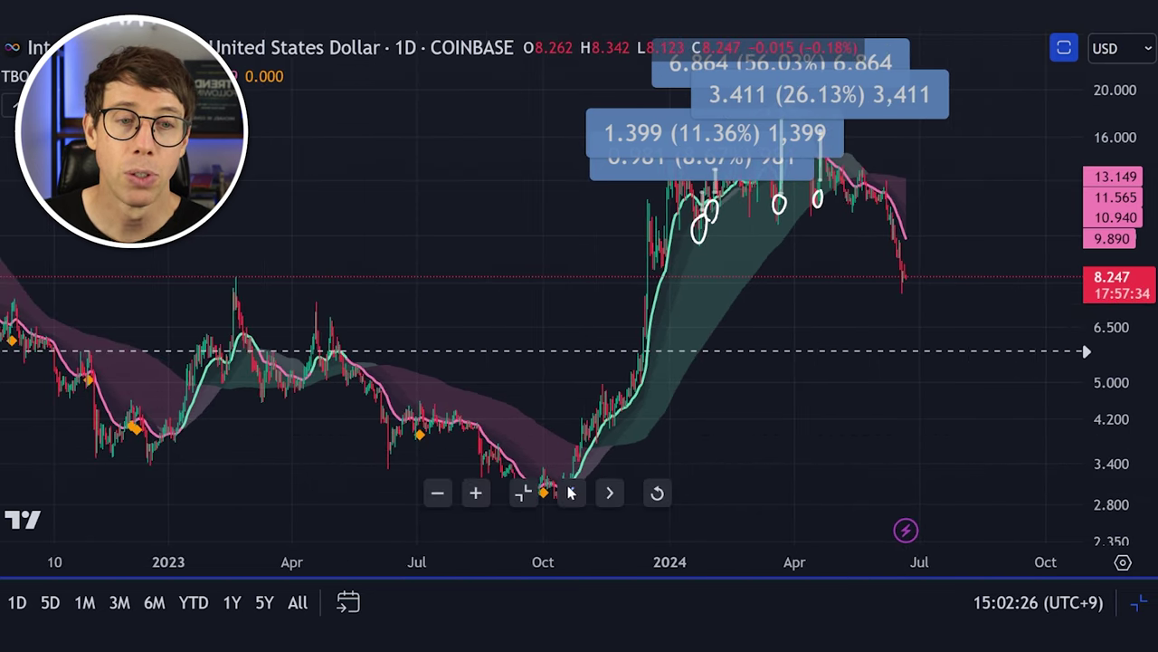
Switch the ICPUSD chart to the 4h timeframe.
left_click_drag(1113, 380, 1113, 425)
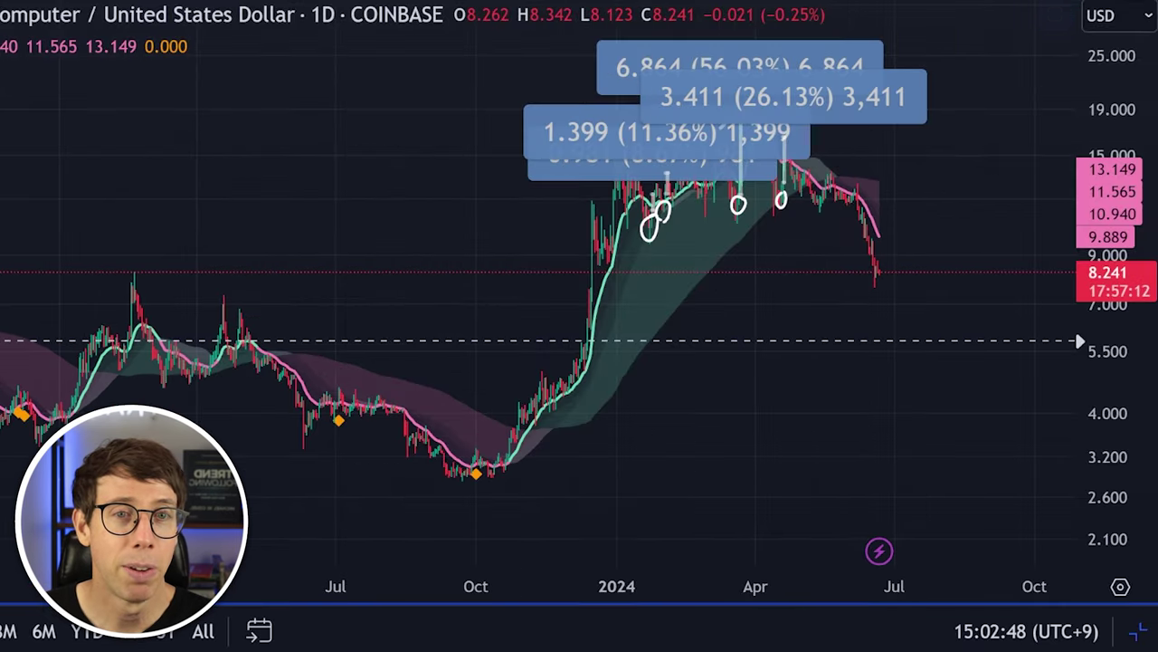
type("4h")
key("Return")
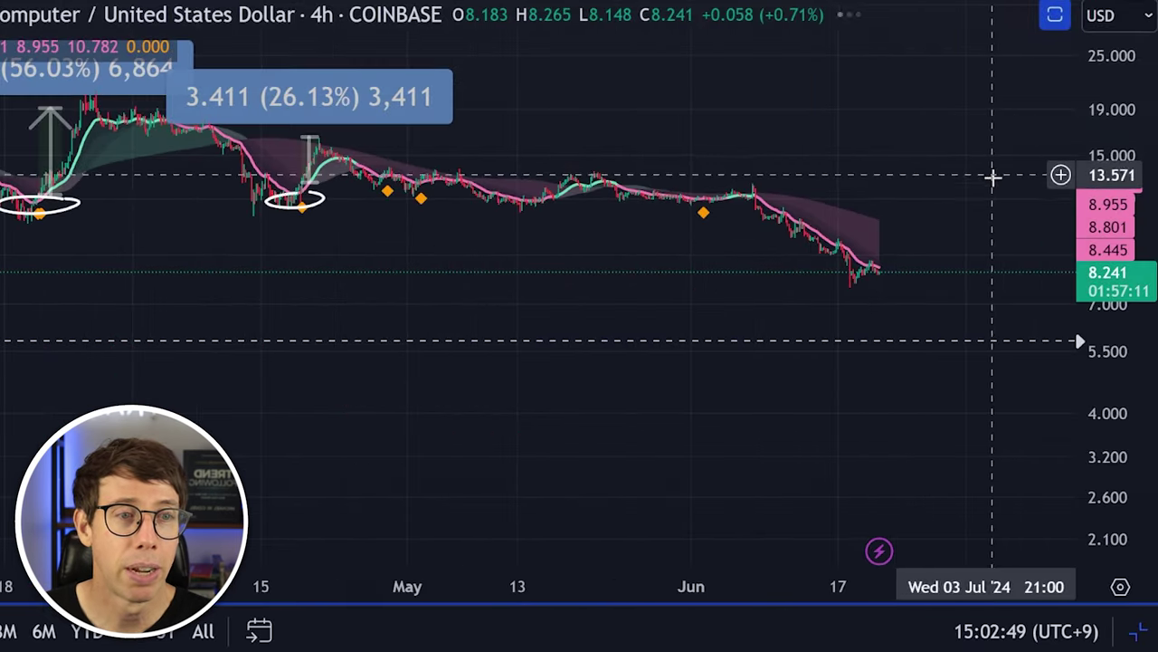
Start a new alert on the TBO (Standard) Close Short condition, triggered once per bar close.
key("alt+a")
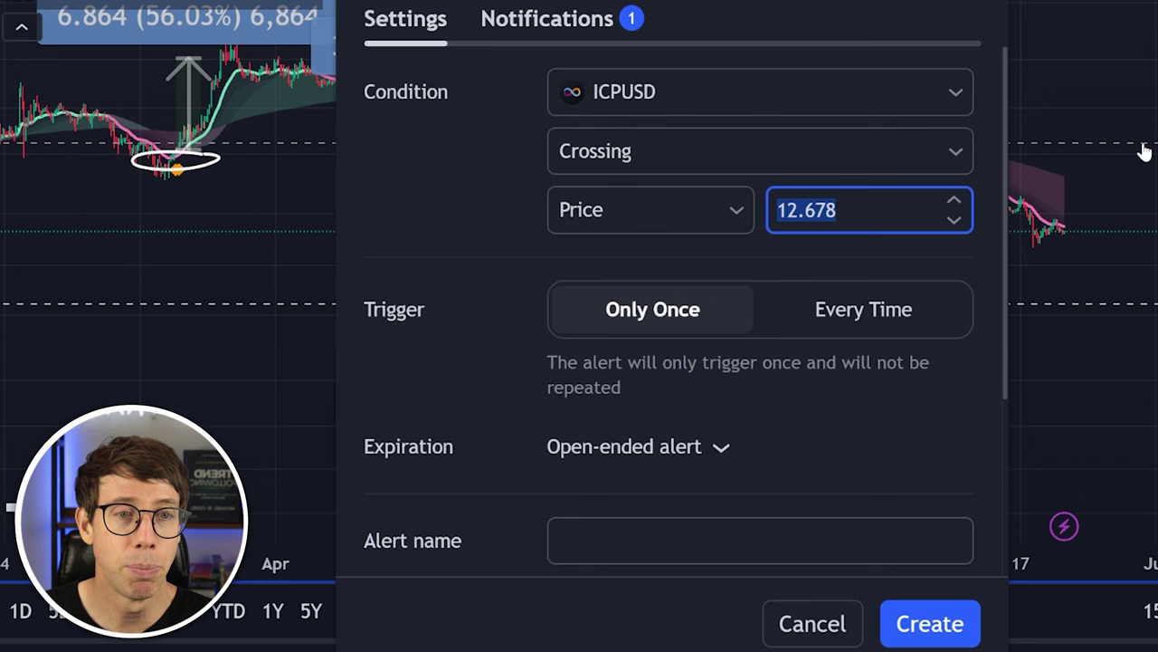
left_click(615, 102)
left_click(677, 235)
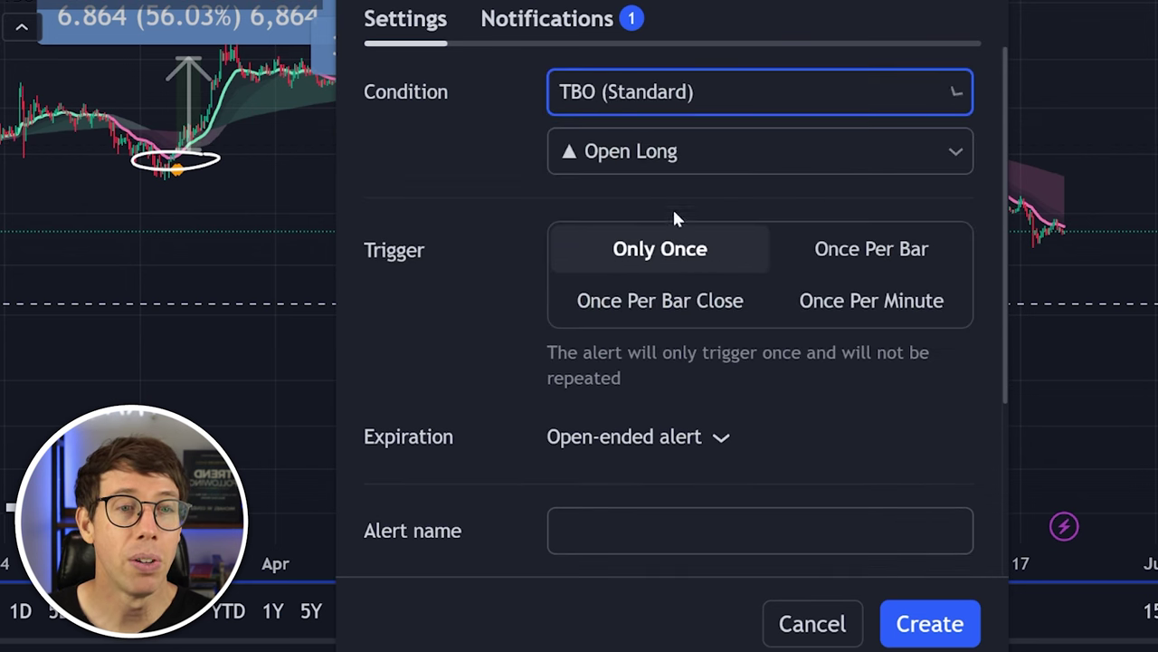
left_click(657, 152)
left_click(674, 10)
left_click(684, 314)
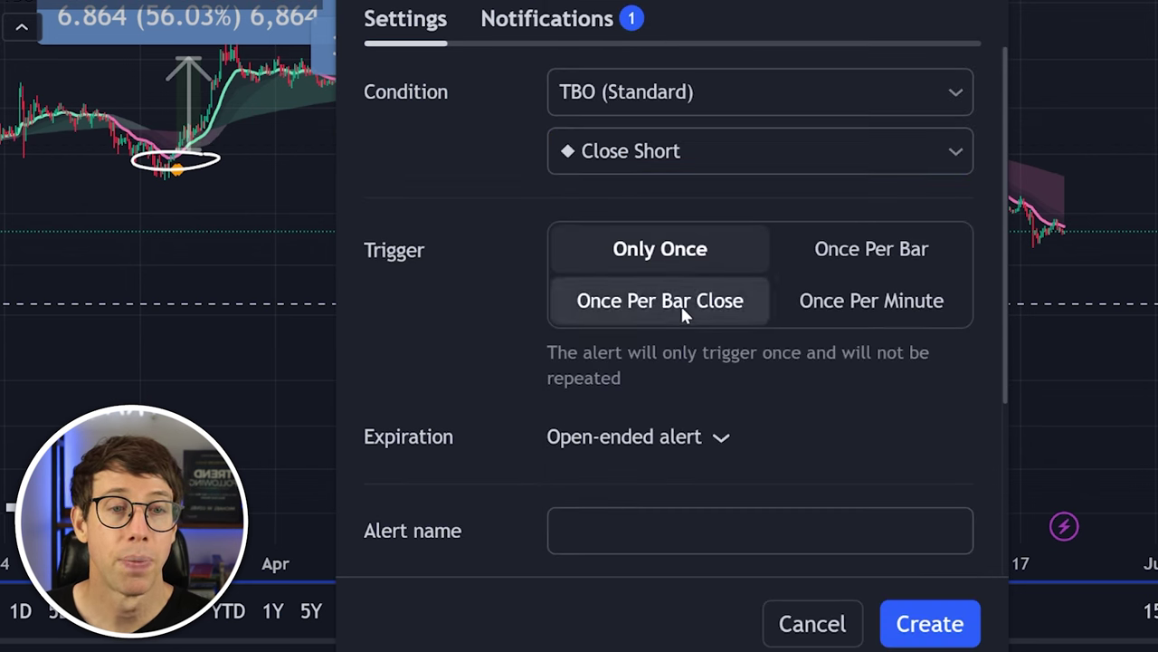
left_click(684, 313)
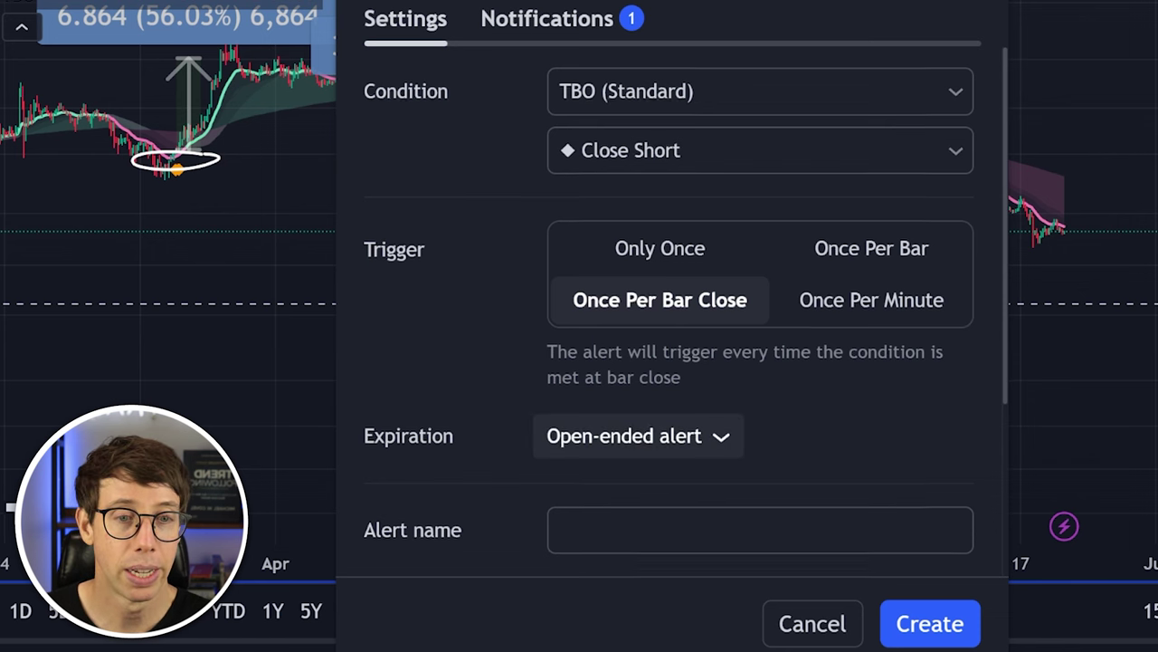
Paste the signal JSON into the alert message, with a DCA order at price percentage 0 and quantity percentage 200.
scroll(691, 441, "down", 3)
left_click(690, 441)
key("ctrl+v")
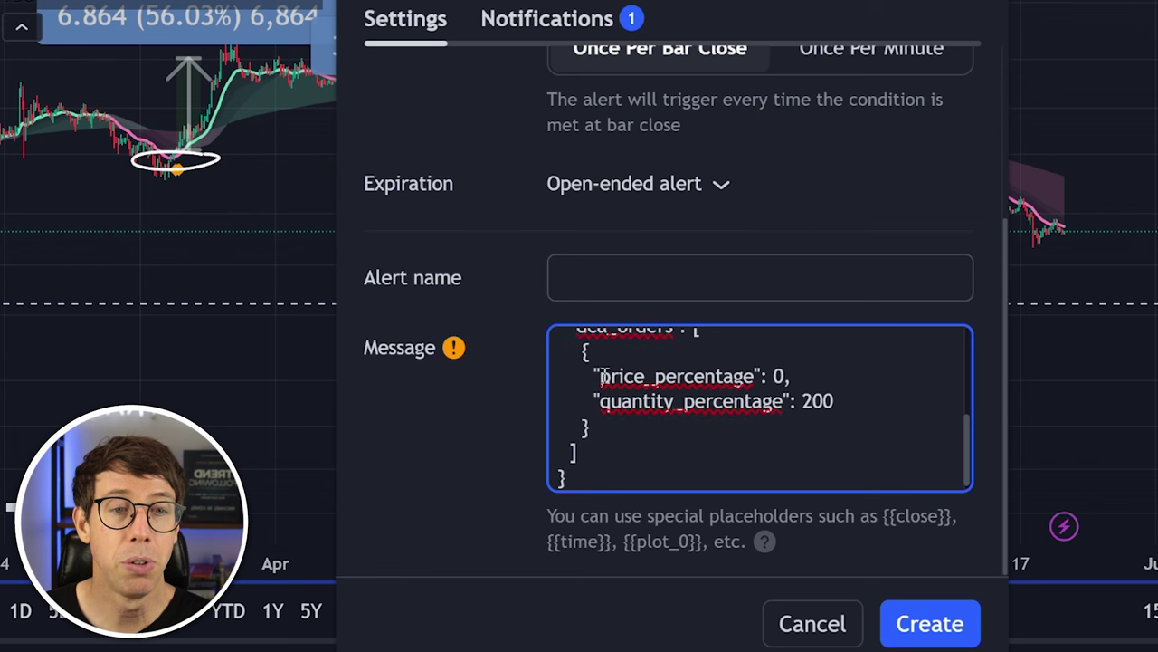
scroll(601, 375, "up", 2)
scroll(820, 401, "down", 2)
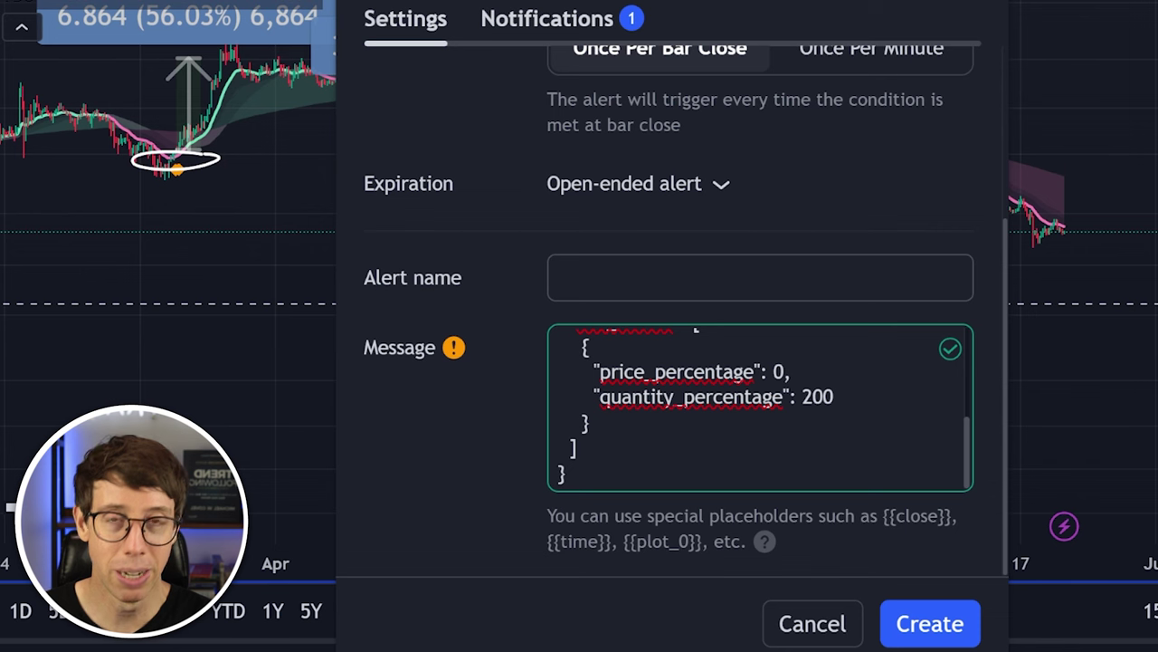
left_click(547, 18)
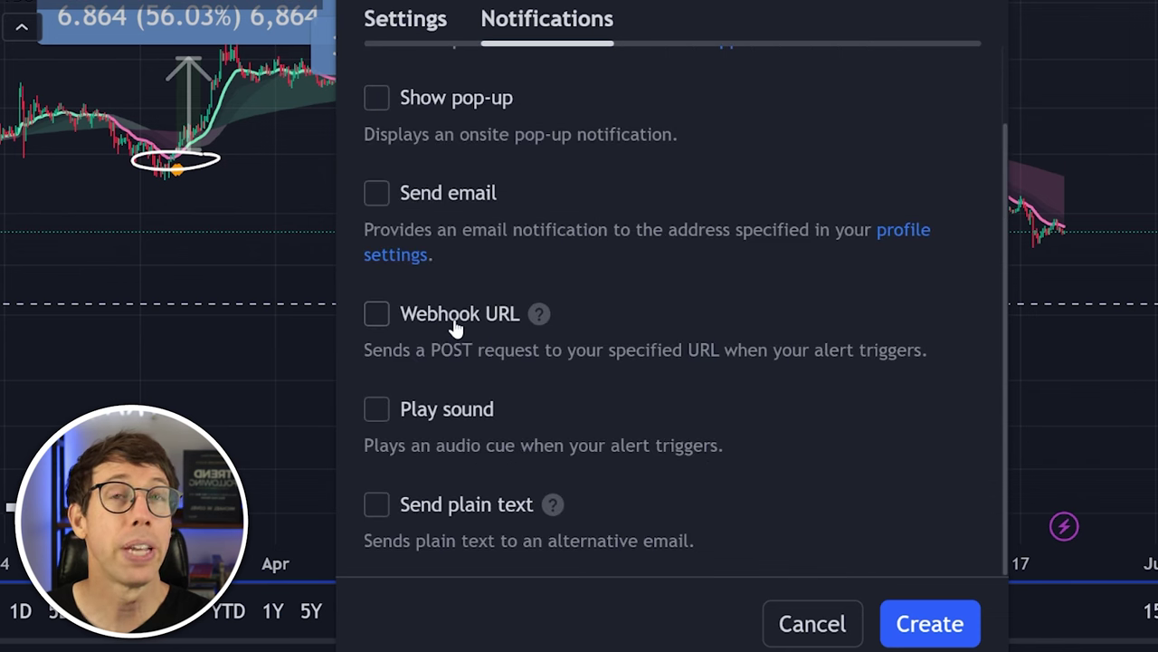
left_click(457, 327)
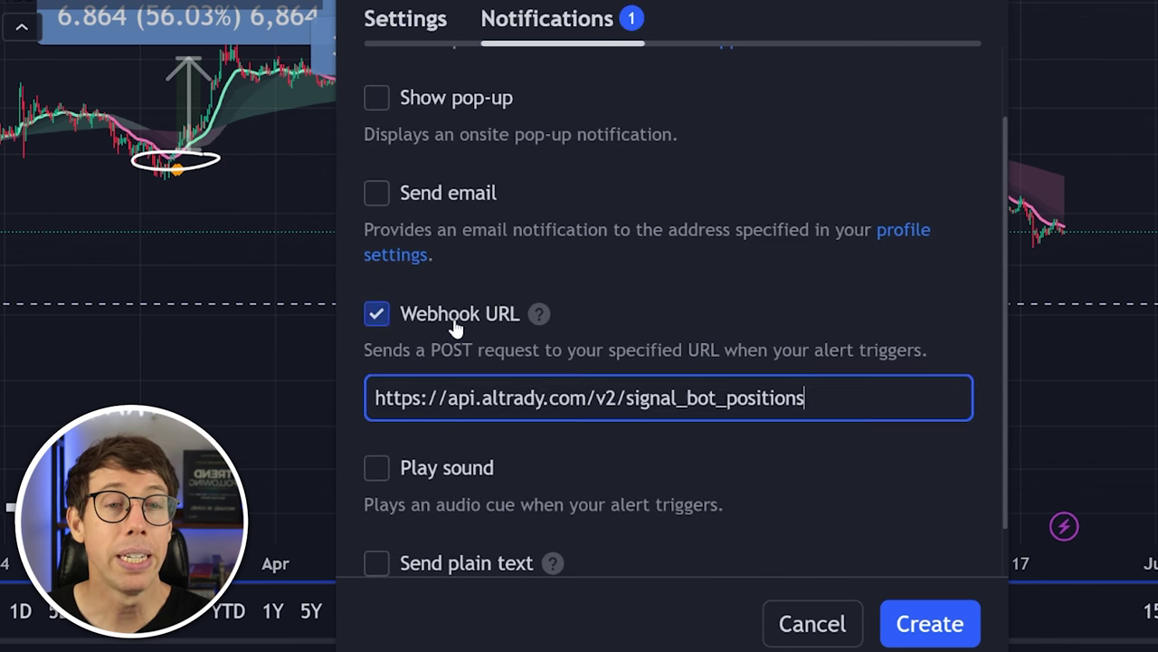
triple_click(542, 402)
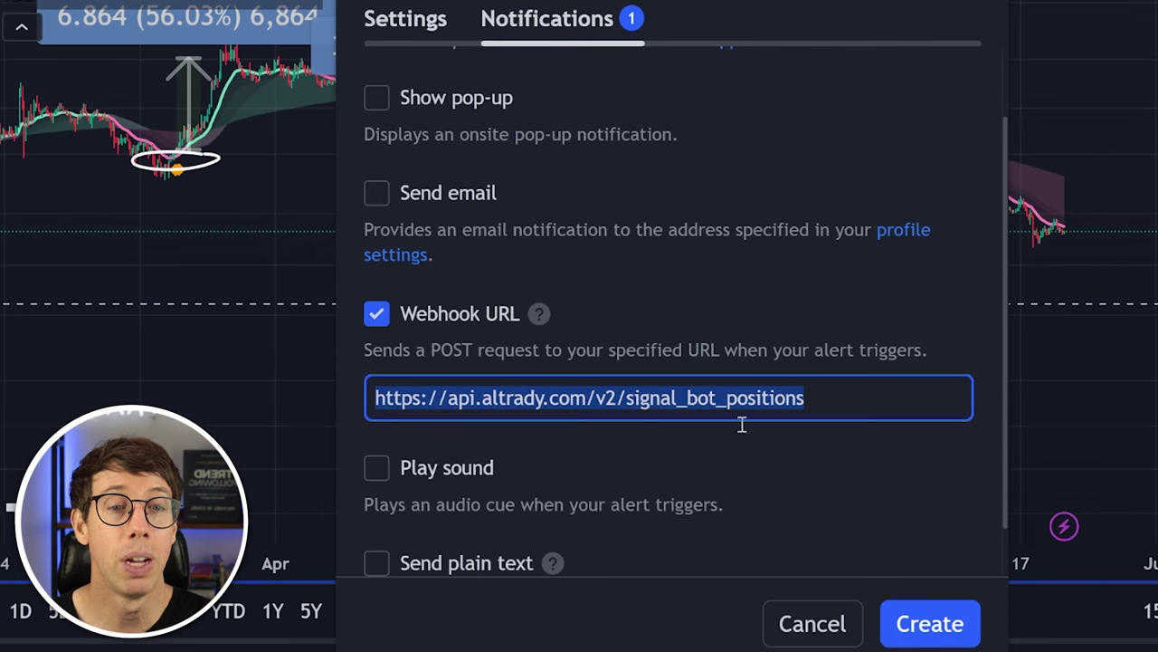